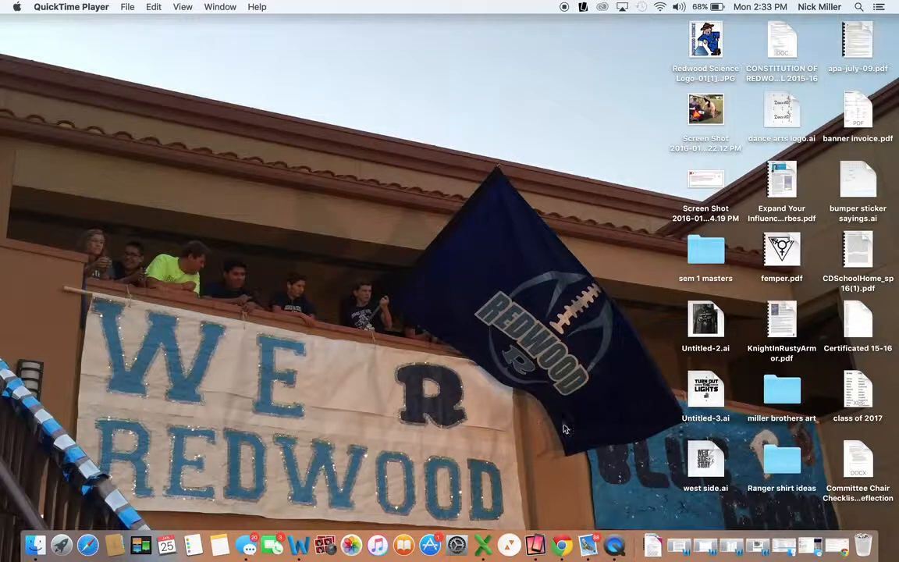
# - Switch to Google Classroom in Chrome and open the Ap Lit Period 2 class
pyautogui.click(561, 545)
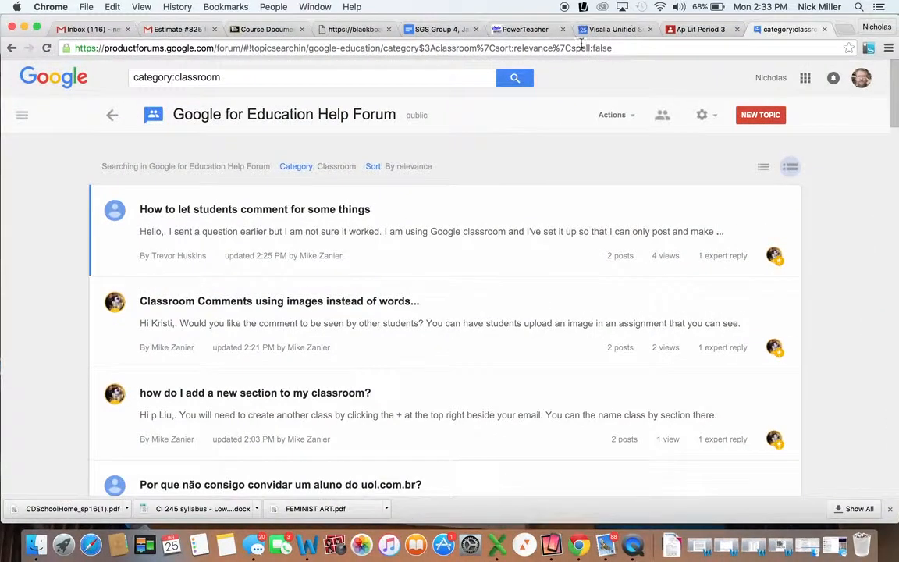
pyautogui.click(700, 29)
pyautogui.click(22, 79)
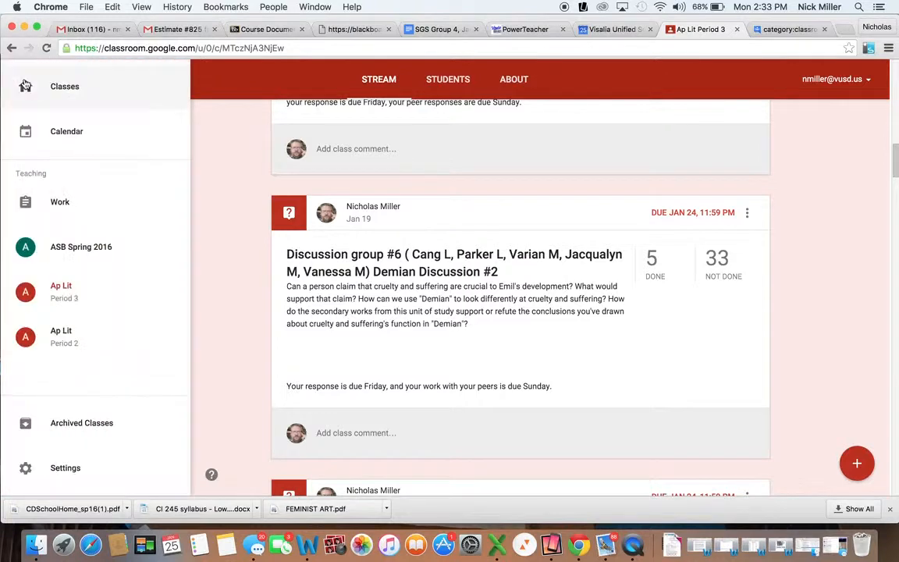
pyautogui.click(64, 338)
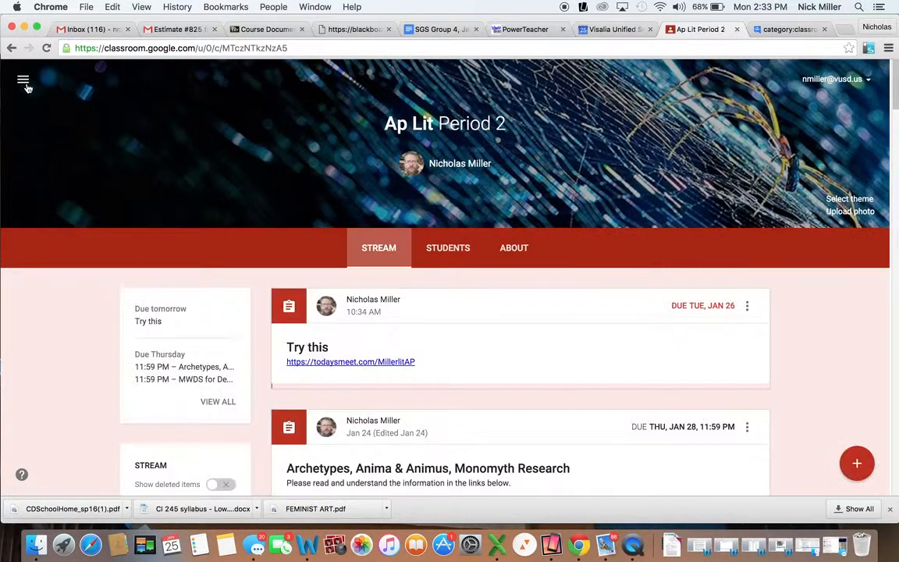
# - Open the Ap Lit Period 3 class and look through its stream down to the Discussion Group #7 question
pyautogui.click(23, 79)
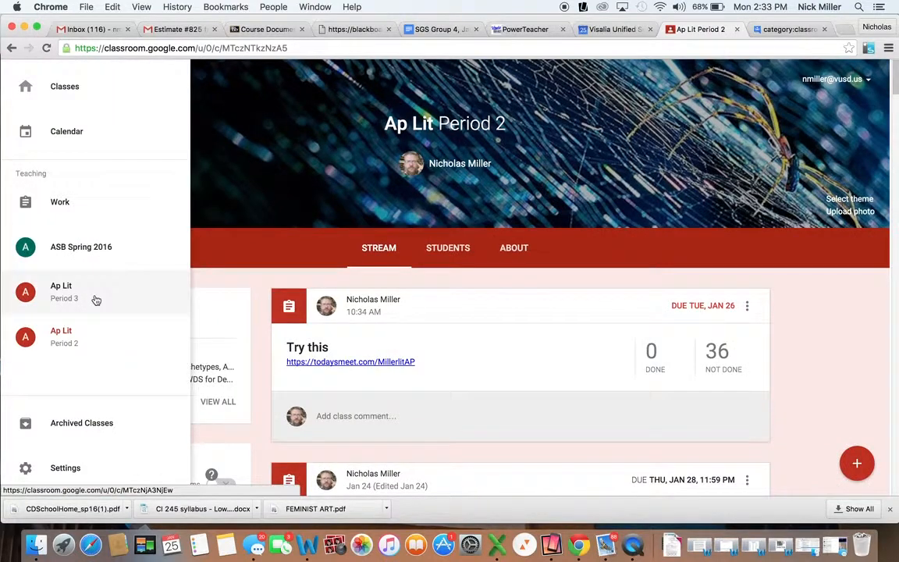
pyautogui.click(95, 299)
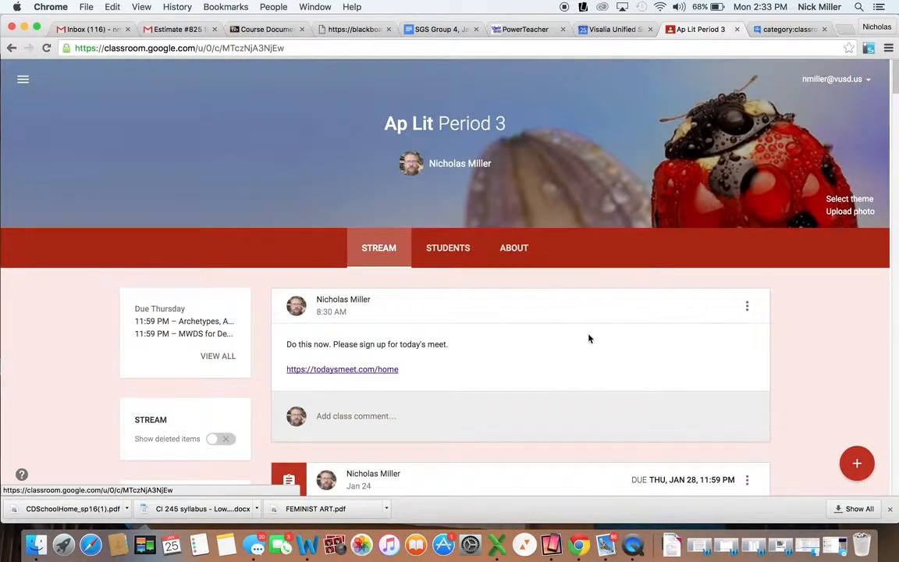
pyautogui.scroll(-5, 588, 337)
pyautogui.scroll(-3, 589, 338)
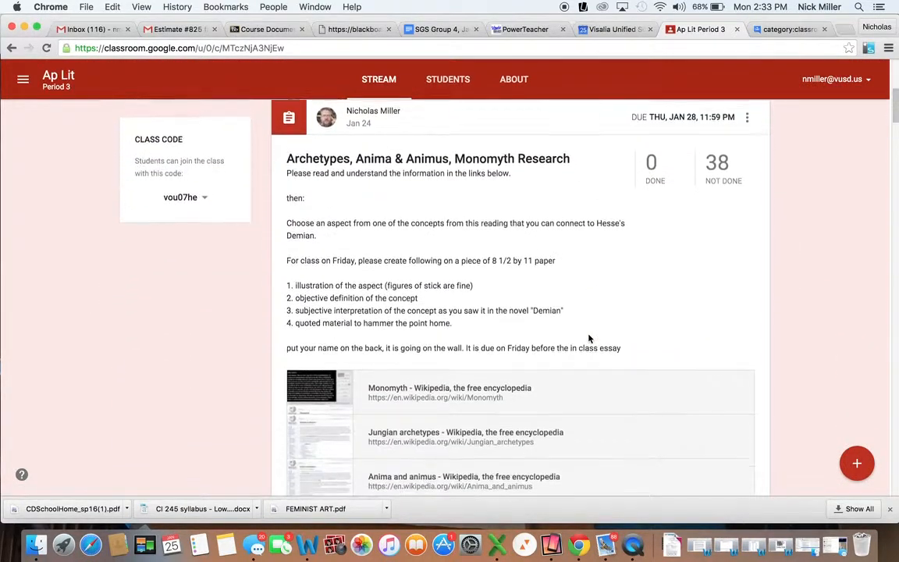
pyautogui.scroll(-6, 589, 338)
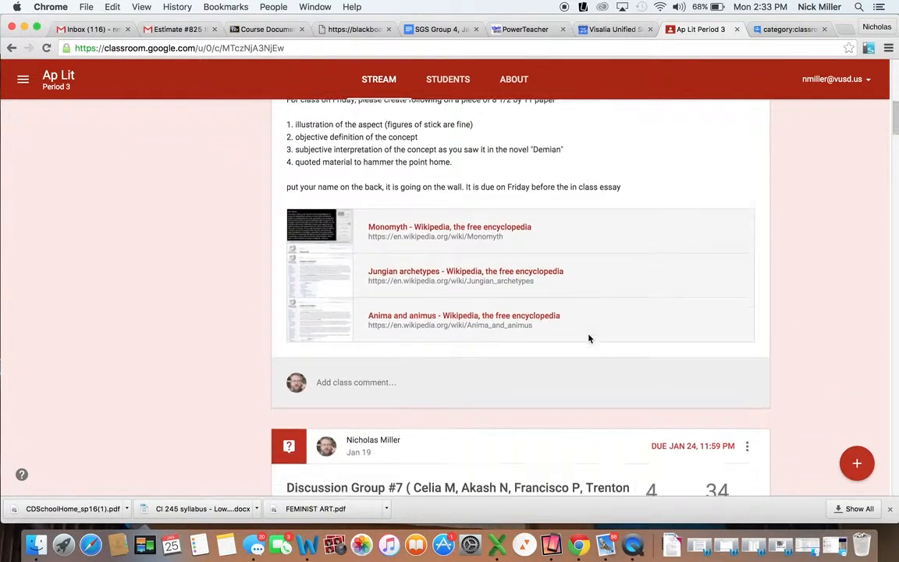
pyautogui.scroll(-1, 589, 338)
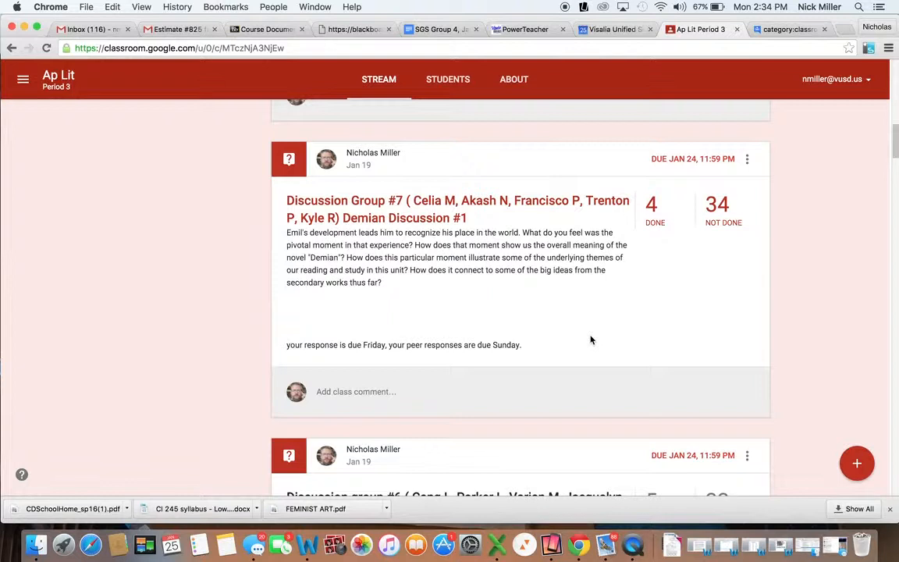
# - Open a blank question form for the class, view its due date and time options, and close it without posting
pyautogui.moveTo(857, 460)
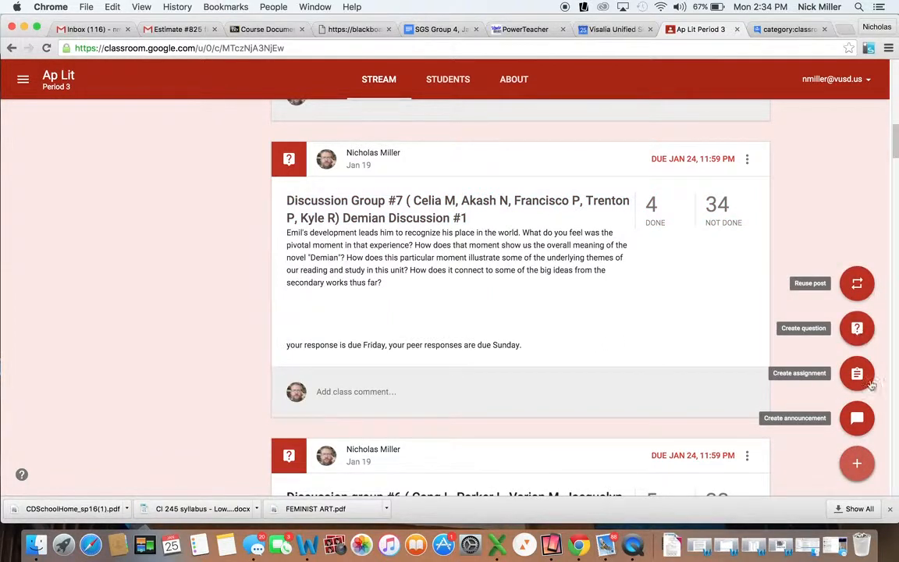
pyautogui.click(856, 329)
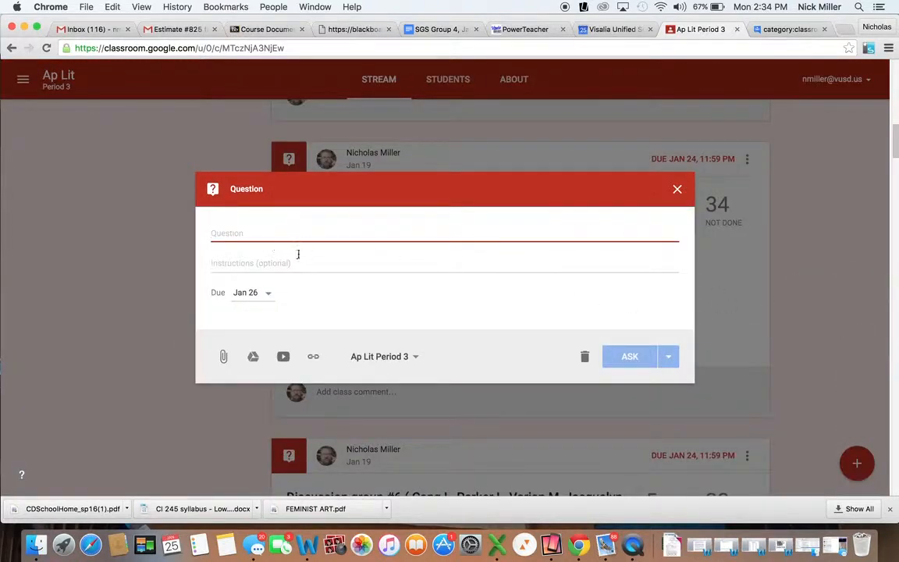
pyautogui.click(270, 295)
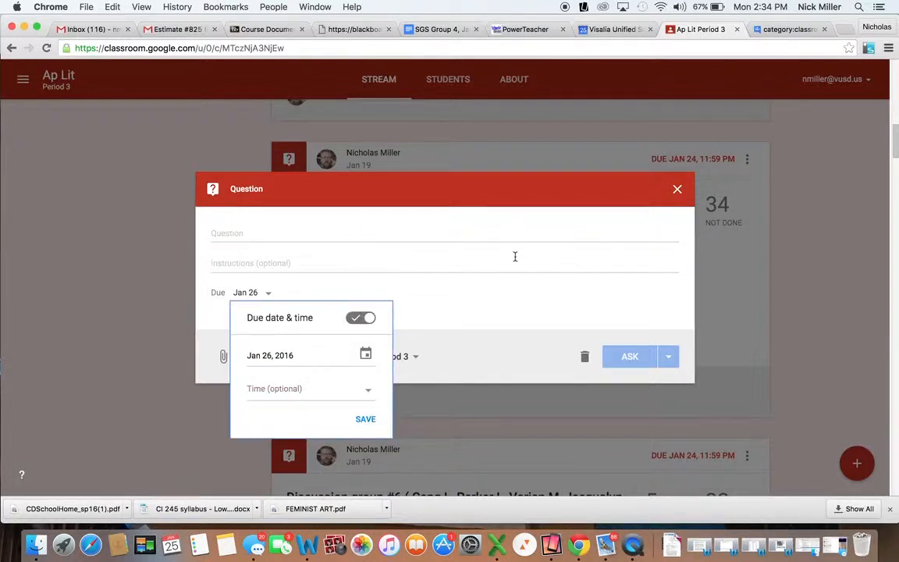
pyautogui.click(677, 189)
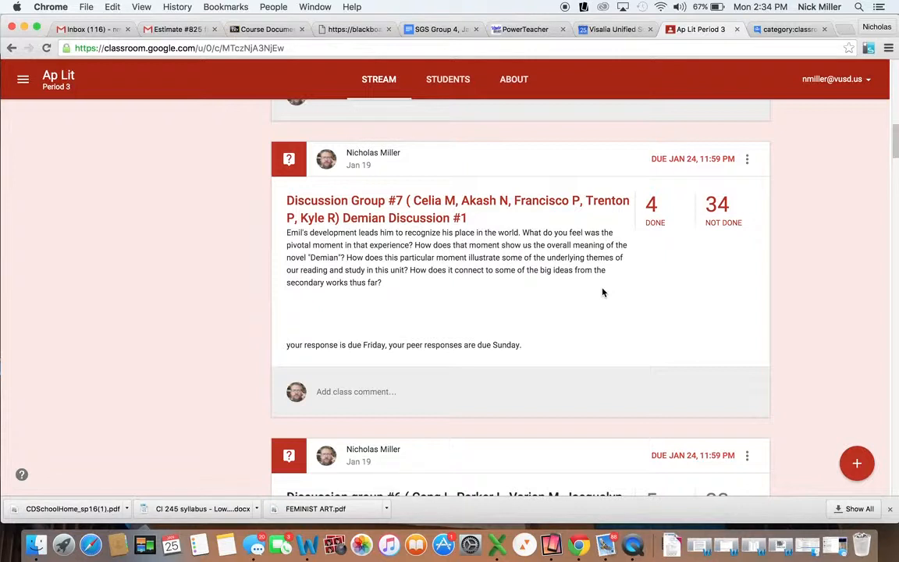
# - Look over the discussion group questions in the stream and open the student answers for Discussion Group #7, Demian Discussion #1
pyautogui.scroll(-1, 602, 292)
pyautogui.scroll(1, 601, 292)
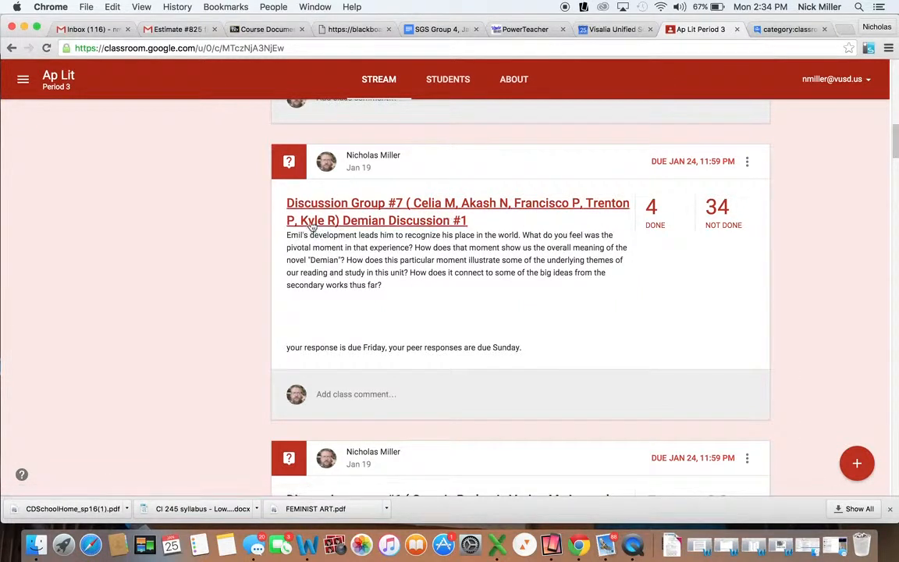
pyautogui.scroll(-5, 466, 362)
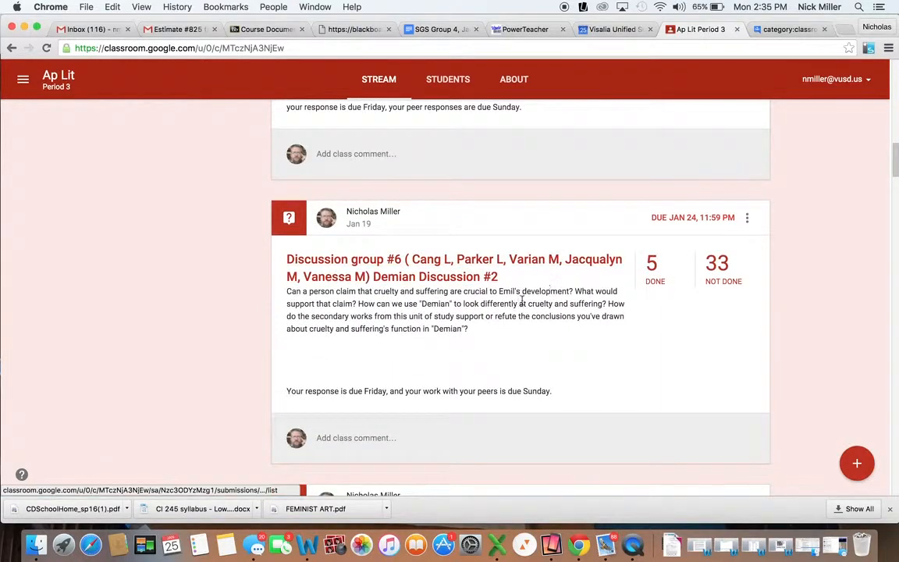
pyautogui.scroll(-4, 502, 315)
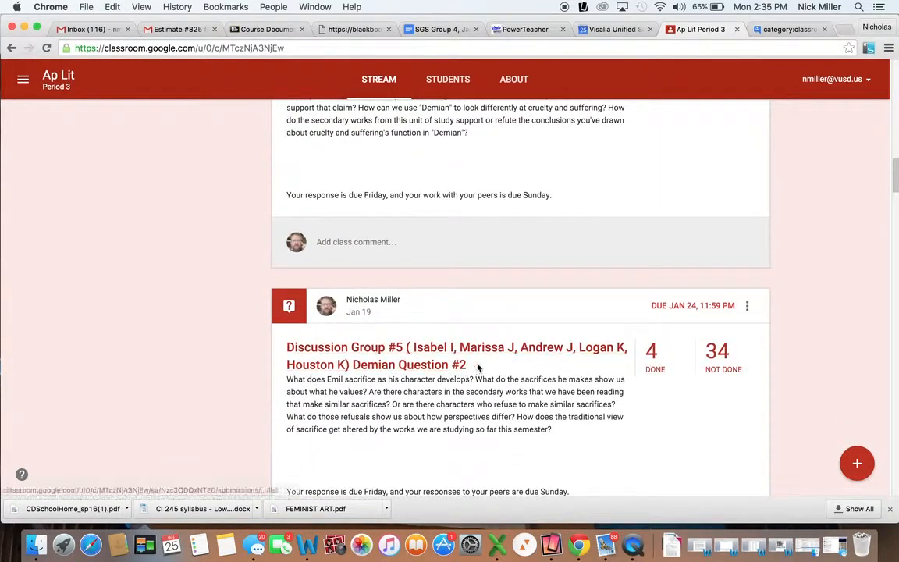
pyautogui.scroll(-5, 473, 290)
pyautogui.scroll(-3, 474, 290)
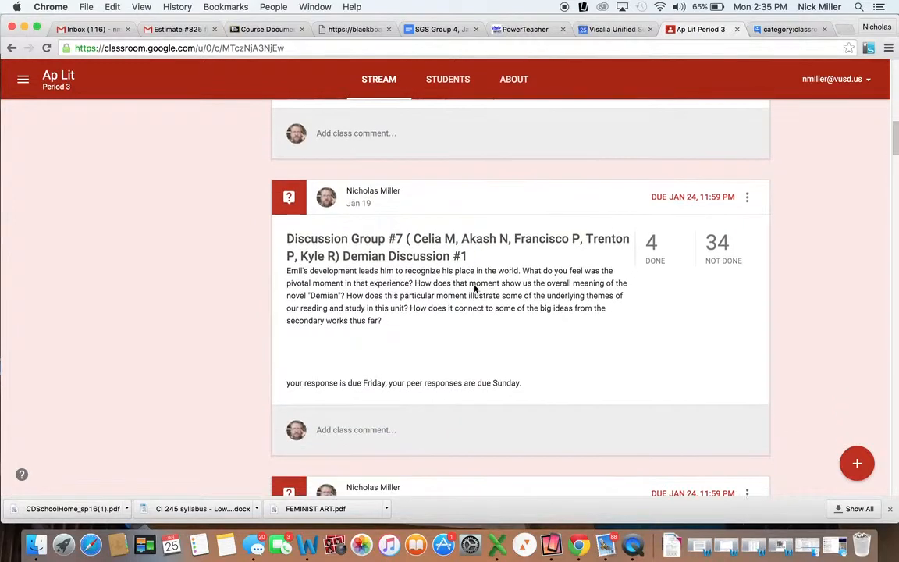
pyautogui.click(399, 239)
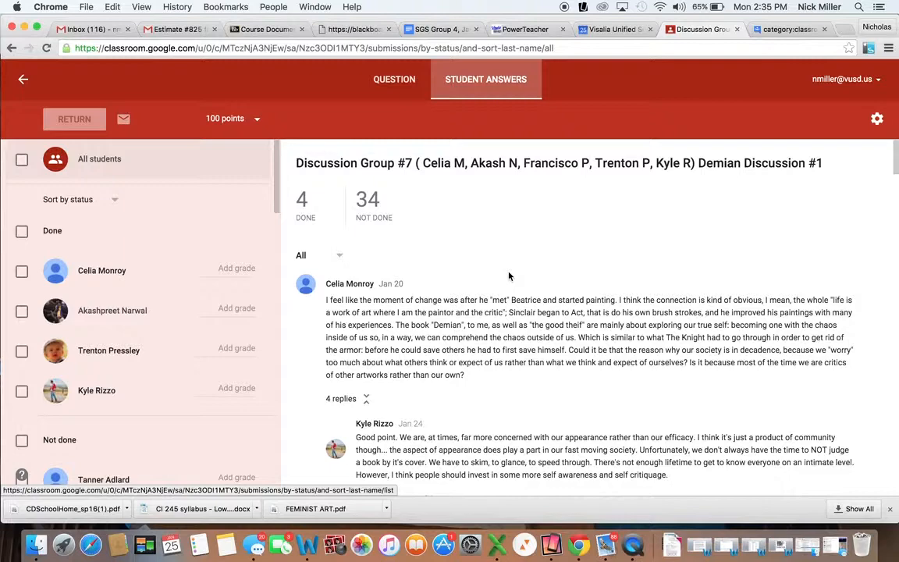
# - Read through the students' answers and peer replies for Discussion Group #7, and view the question's own details page
pyautogui.scroll(-5, 509, 275)
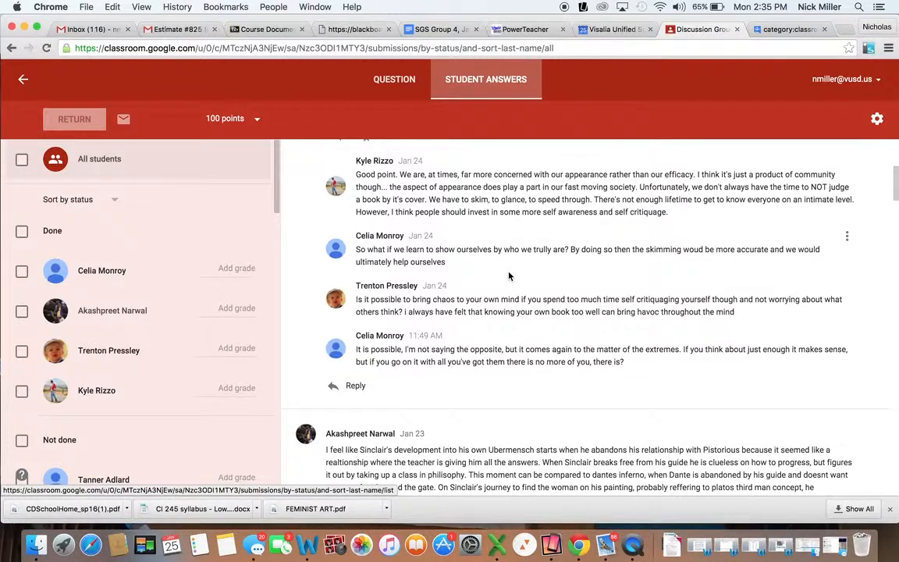
pyautogui.scroll(5, 508, 275)
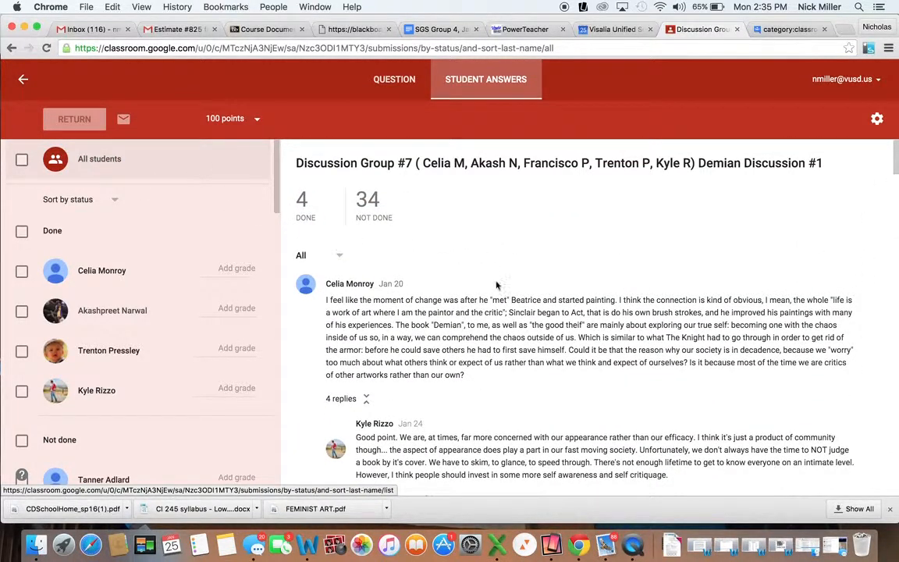
pyautogui.scroll(-8, 496, 286)
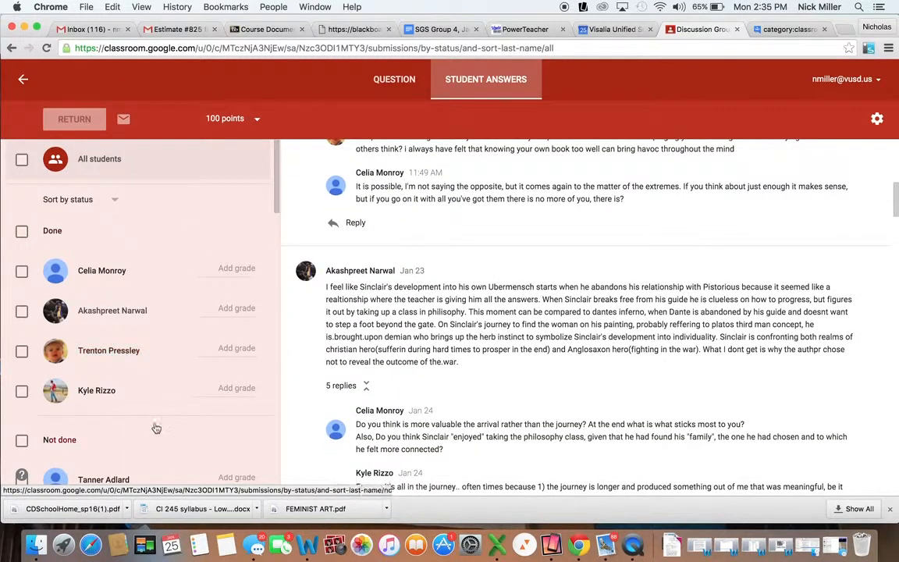
pyautogui.scroll(-3, 420, 325)
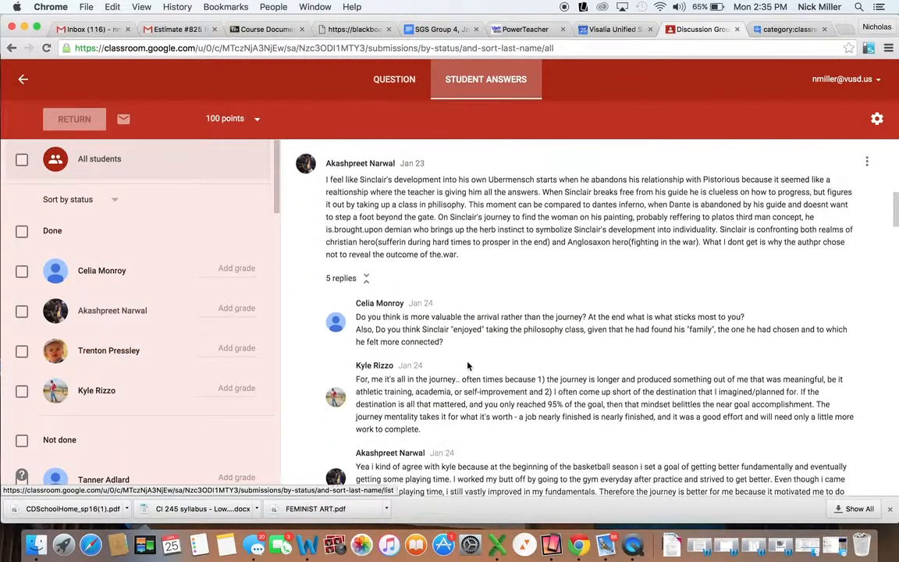
pyautogui.scroll(-5, 468, 364)
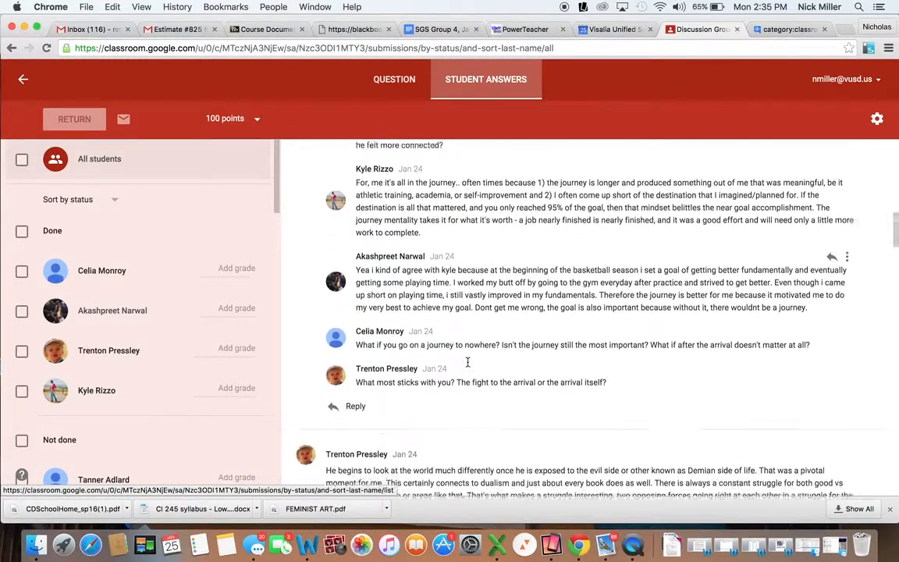
pyautogui.scroll(-1, 468, 364)
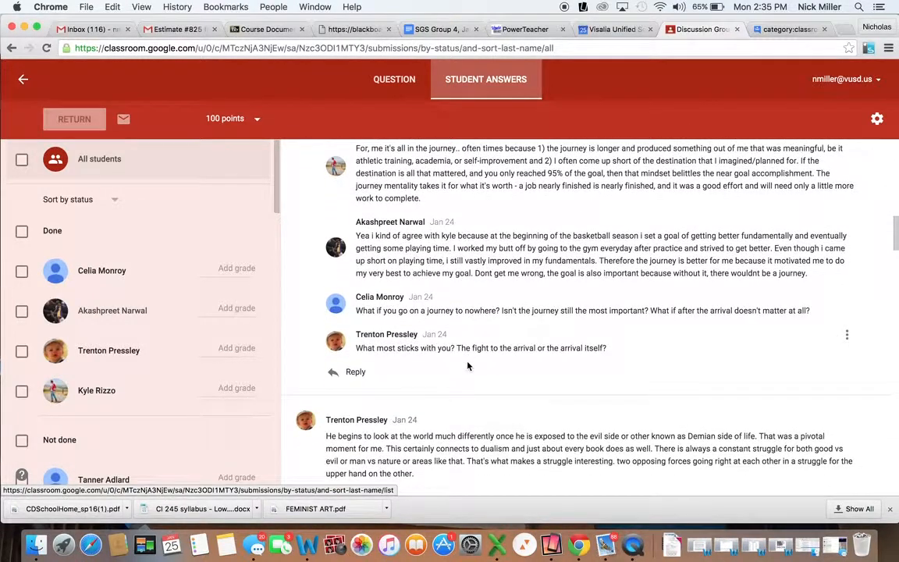
pyautogui.scroll(-8, 468, 365)
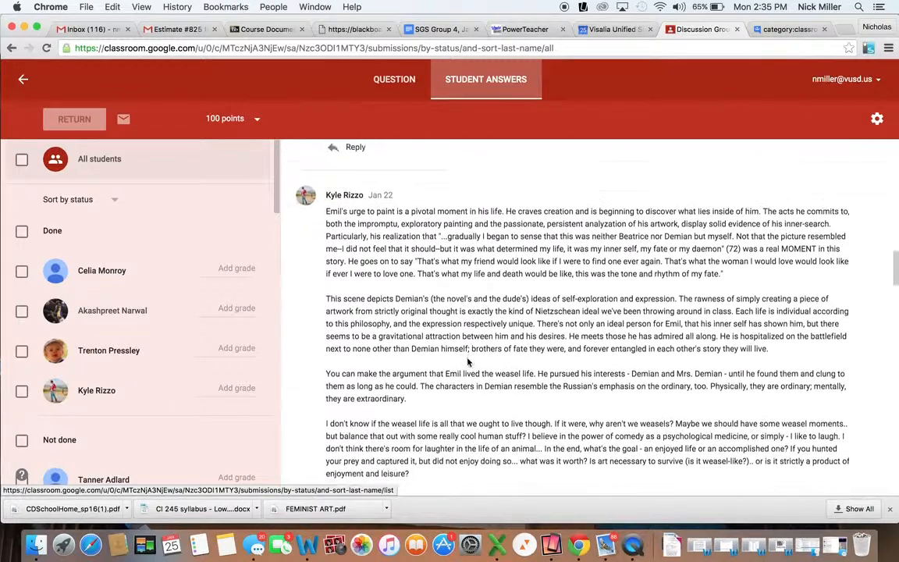
pyautogui.scroll(1, 468, 362)
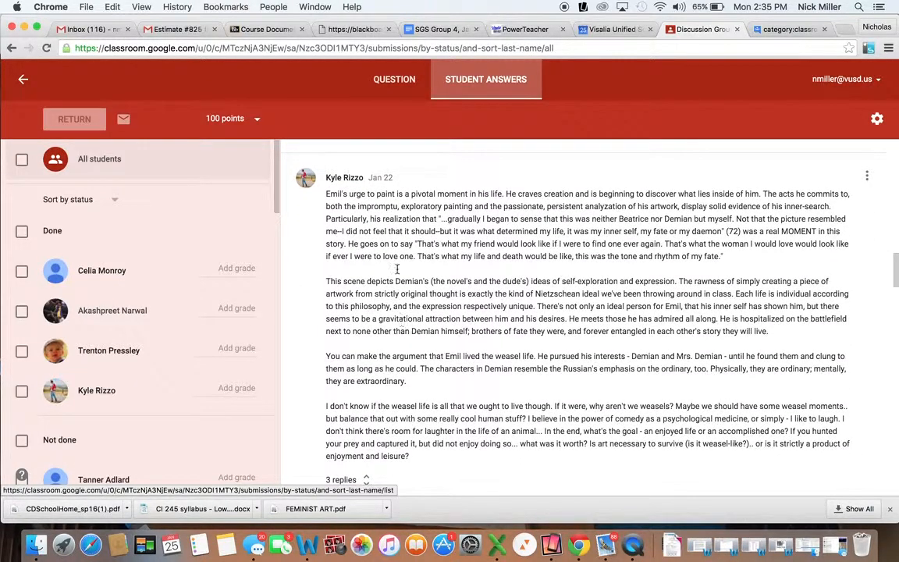
pyautogui.click(360, 79)
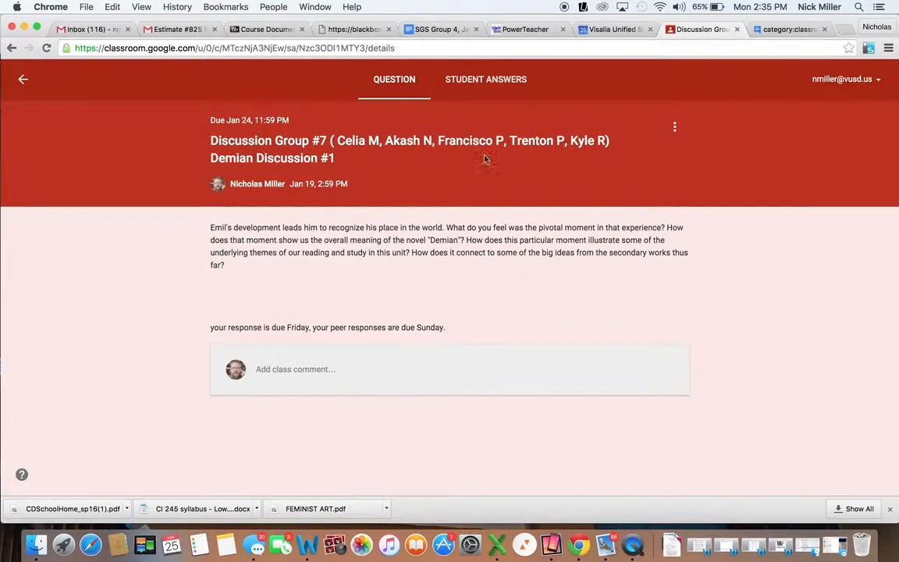
# - Return to the student answers, and expand and read the replies under the last submitted answer
pyautogui.click(473, 88)
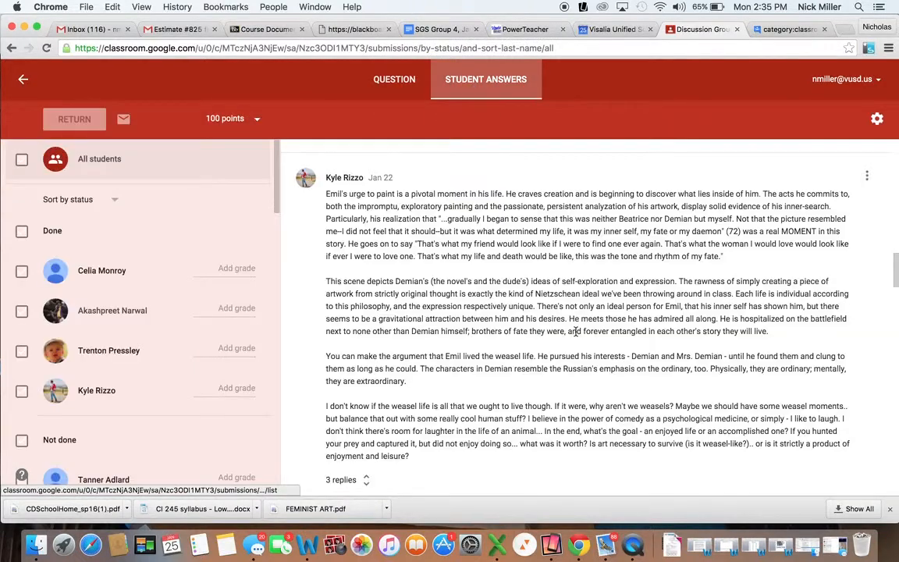
pyautogui.scroll(-3, 444, 248)
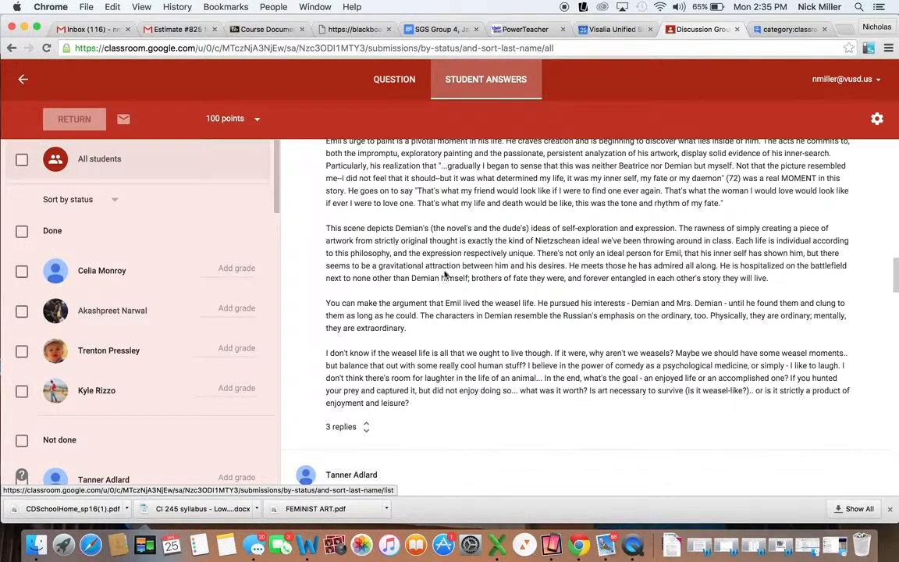
pyautogui.click(344, 427)
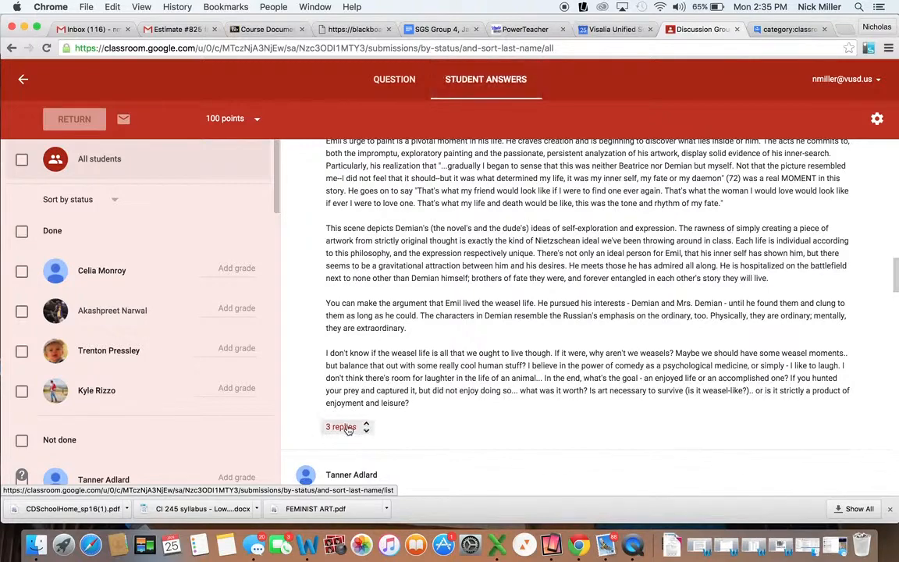
pyautogui.scroll(-5, 465, 347)
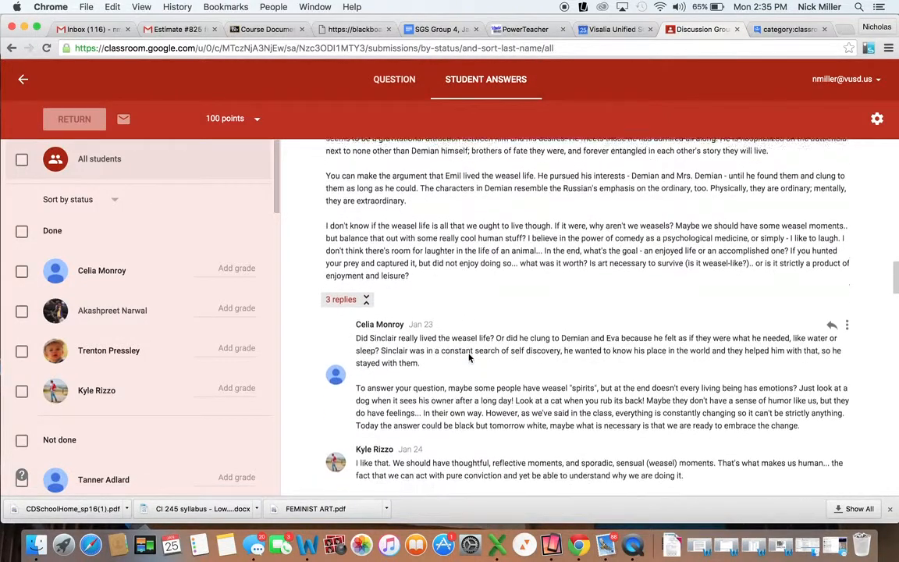
pyautogui.scroll(-2, 406, 312)
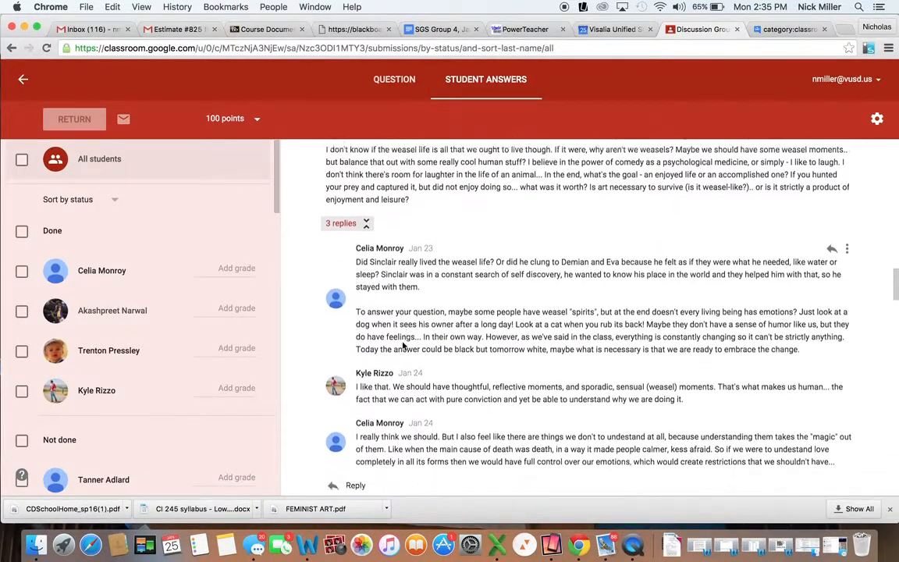
pyautogui.scroll(-2, 425, 394)
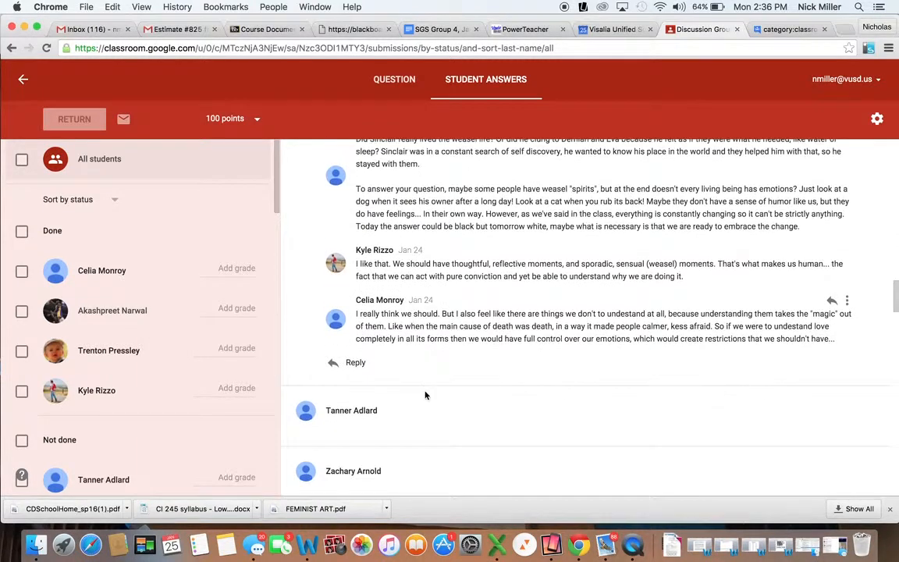
pyautogui.scroll(1, 425, 395)
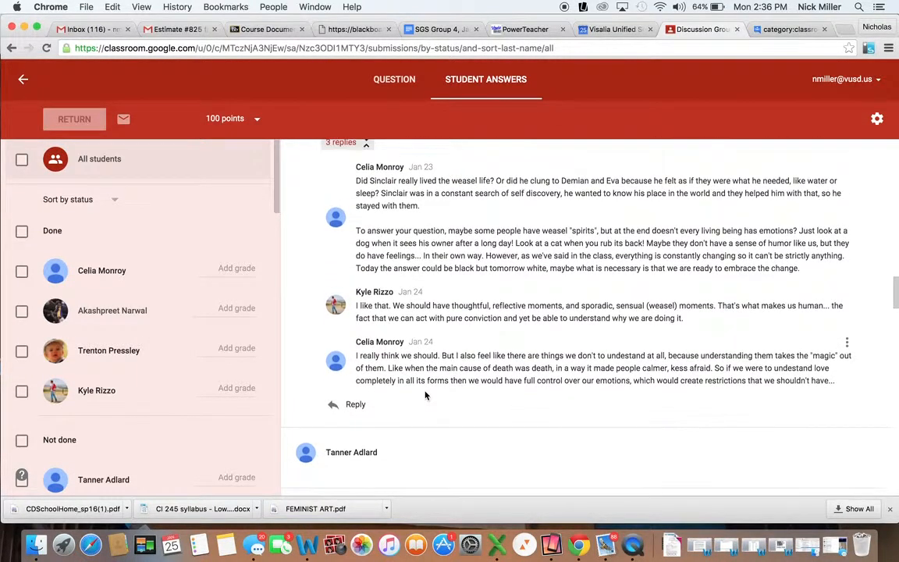
# - Look through the full class list of student answers for Discussion Group #7, including the students without a submission
pyautogui.scroll(-6, 425, 396)
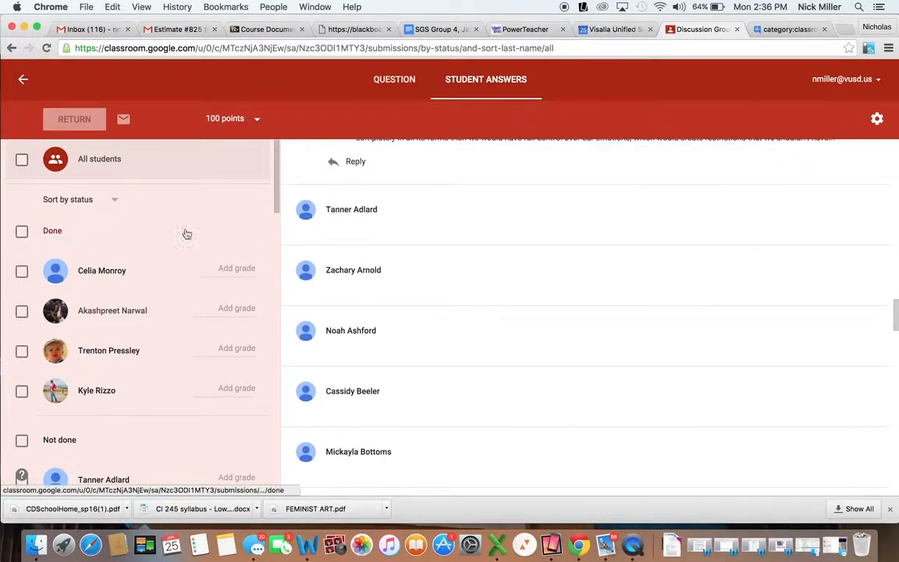
pyautogui.scroll(-8, 372, 285)
pyautogui.scroll(-20, 372, 286)
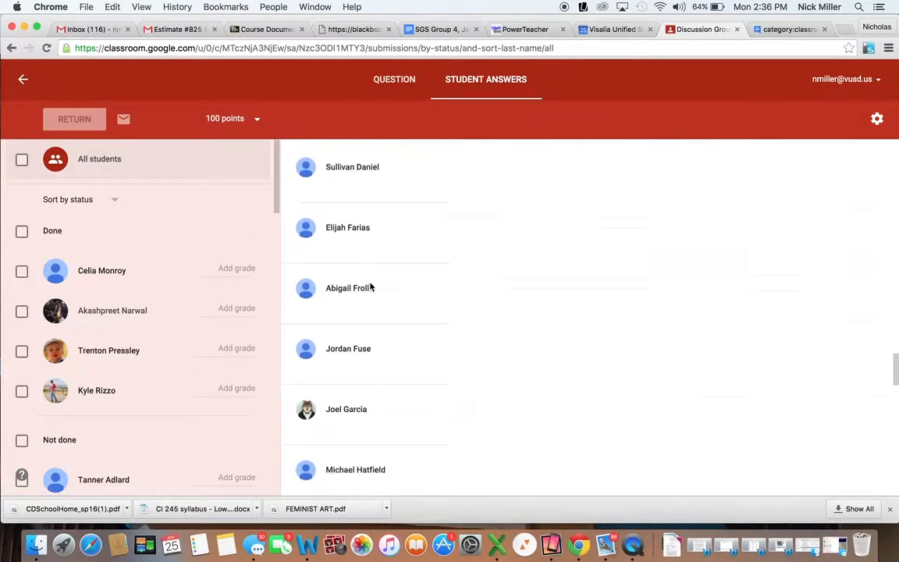
pyautogui.scroll(-10, 370, 286)
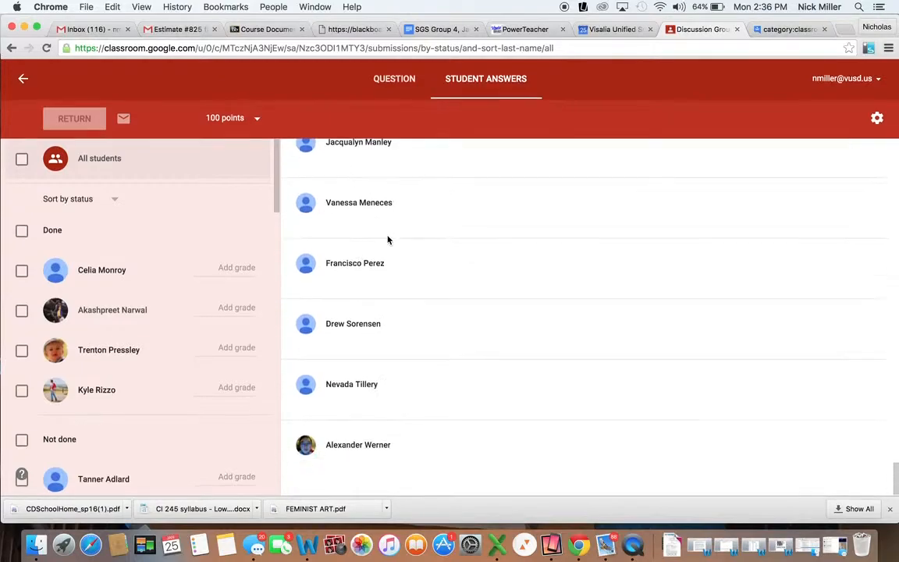
pyautogui.scroll(20, 388, 239)
pyautogui.scroll(20, 388, 239)
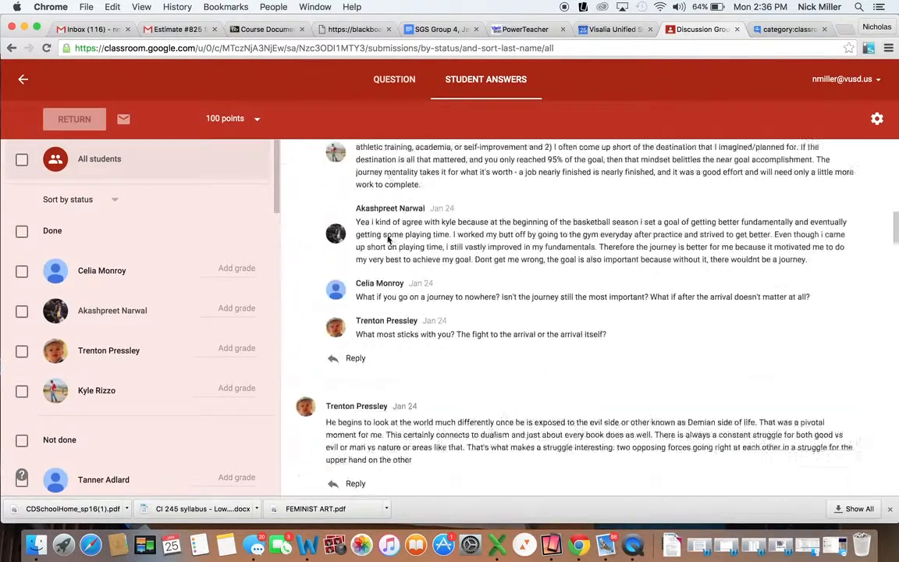
# - Return to the class stream, look over the other discussion group questions, and reopen the student answers for Discussion Group #7
pyautogui.click(22, 79)
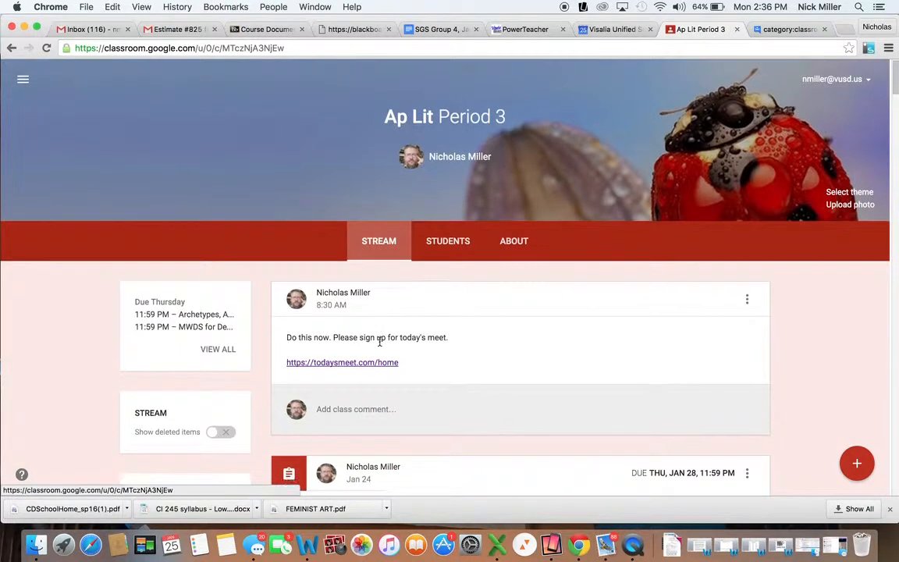
pyautogui.scroll(-6, 381, 341)
pyautogui.scroll(-10, 380, 341)
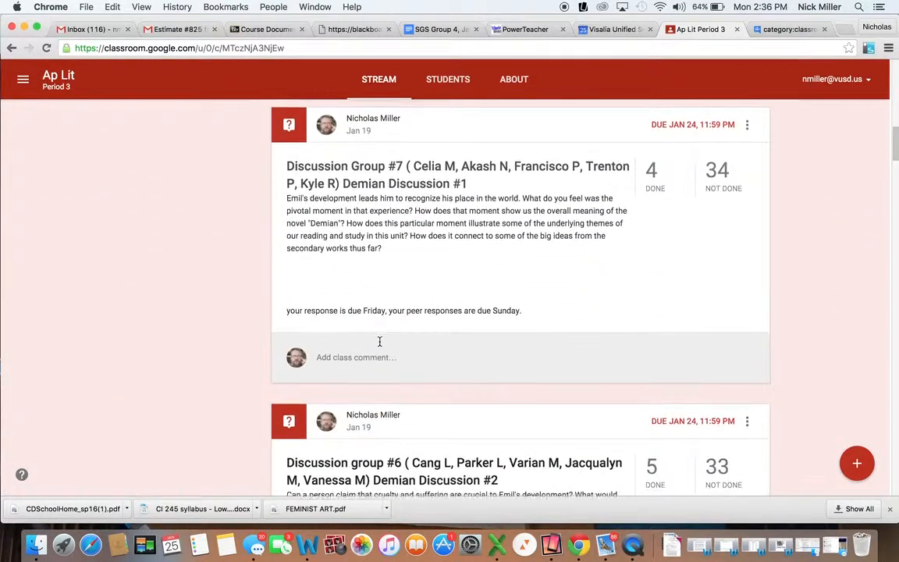
pyautogui.scroll(-2, 489, 397)
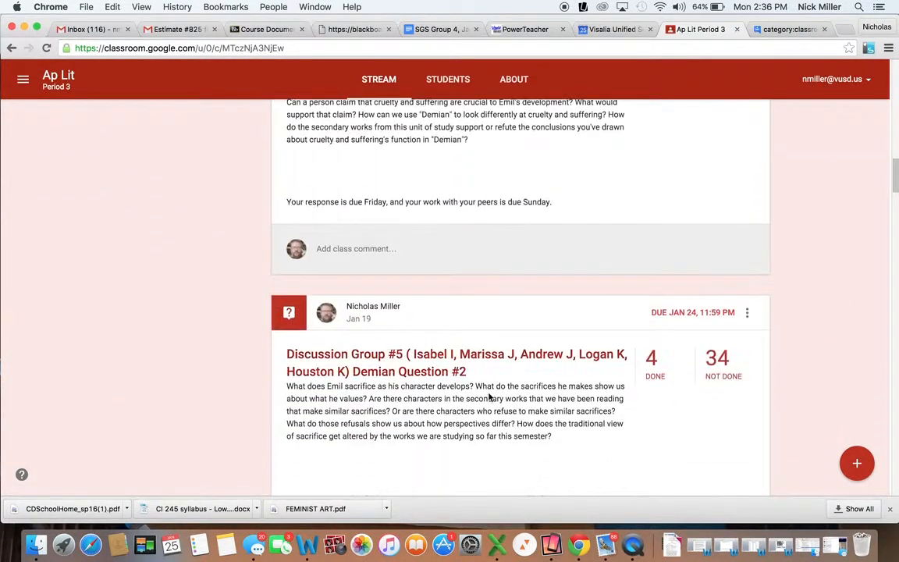
pyautogui.scroll(1, 489, 397)
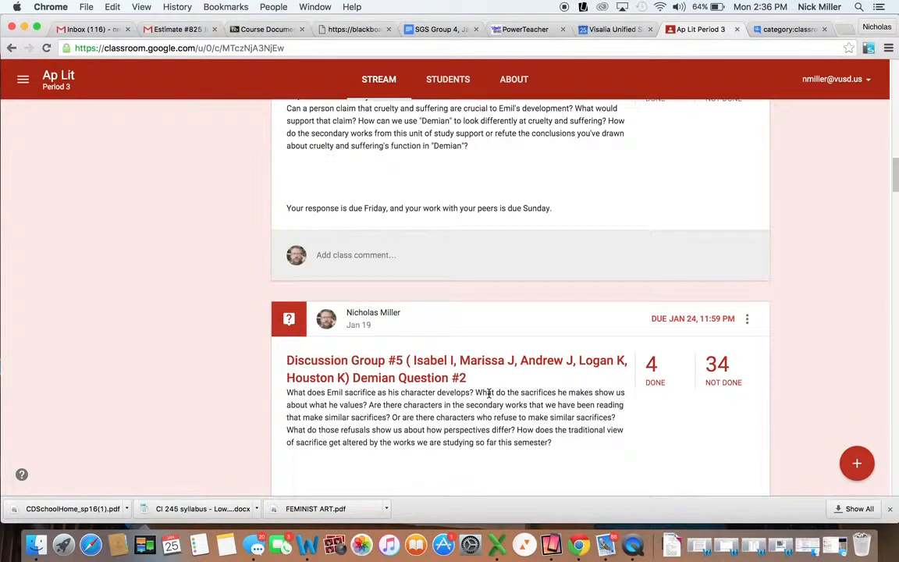
pyautogui.scroll(-1, 489, 396)
pyautogui.scroll(8, 489, 396)
pyautogui.scroll(-5, 489, 393)
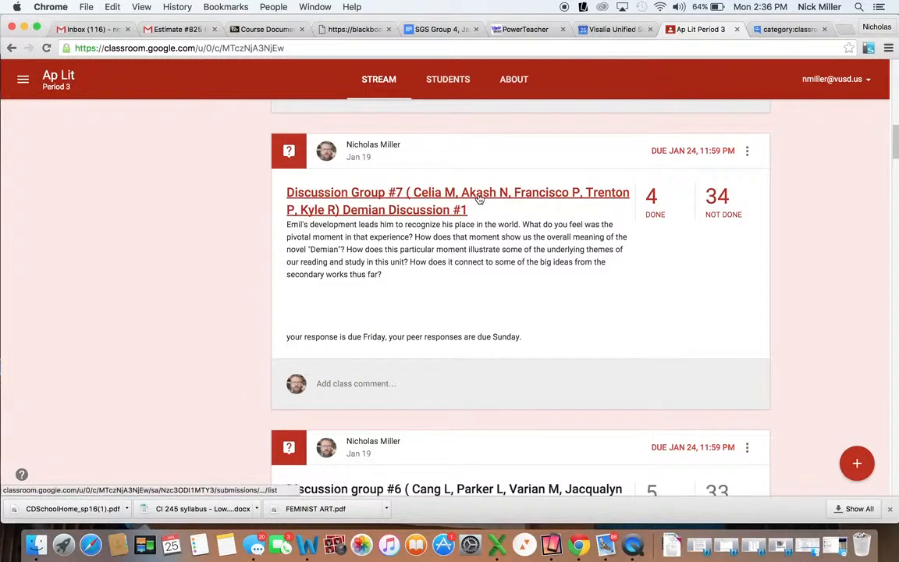
pyautogui.click(479, 197)
pyautogui.scroll(-4, 679, 377)
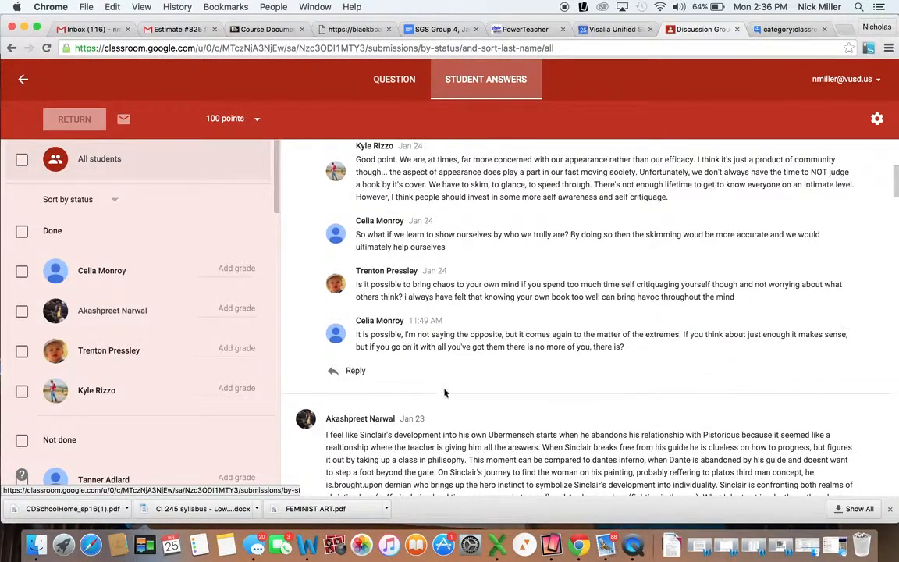
# - Draft a reply under the first answer mentioning a classmate, reading "that they have had someone reply to their post.", and discard it
pyautogui.click(355, 372)
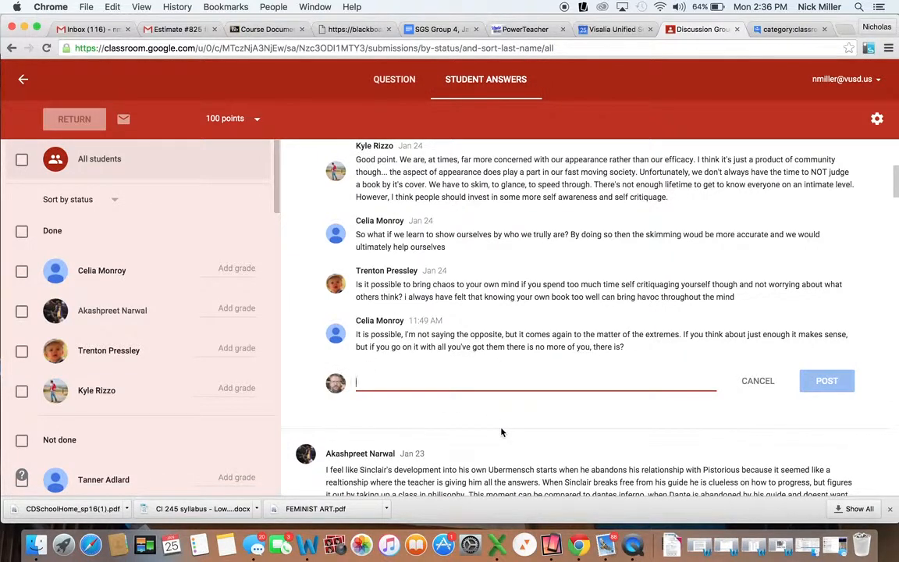
pyautogui.write('@')
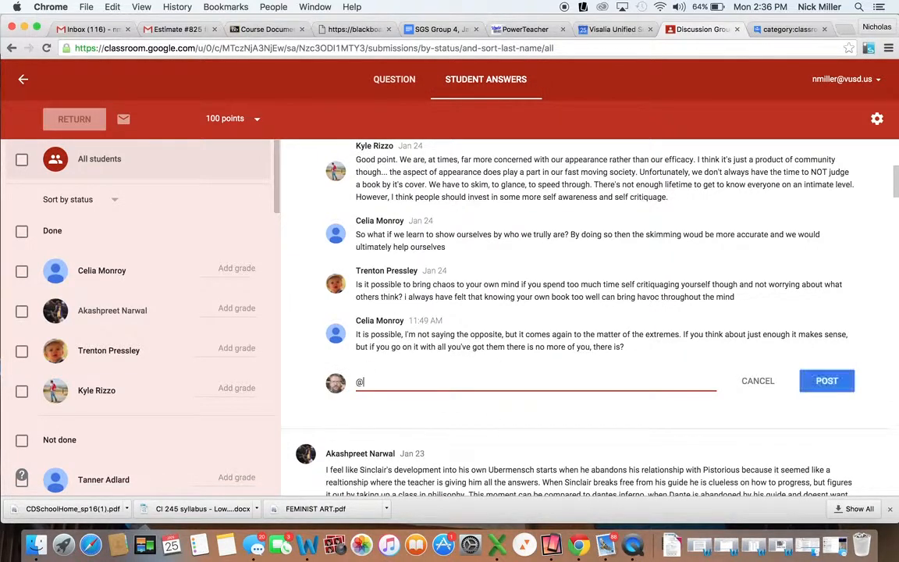
pyautogui.write('ky')
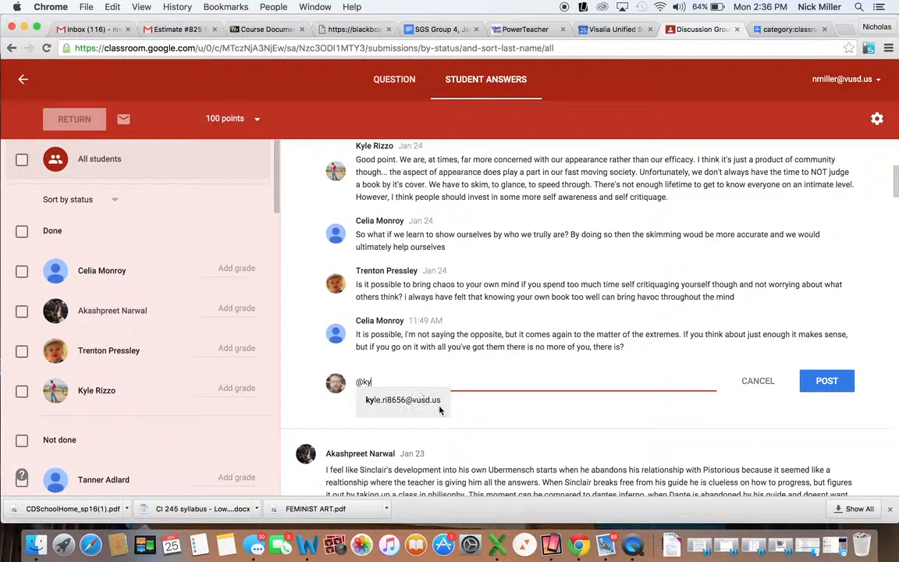
pyautogui.click(396, 400)
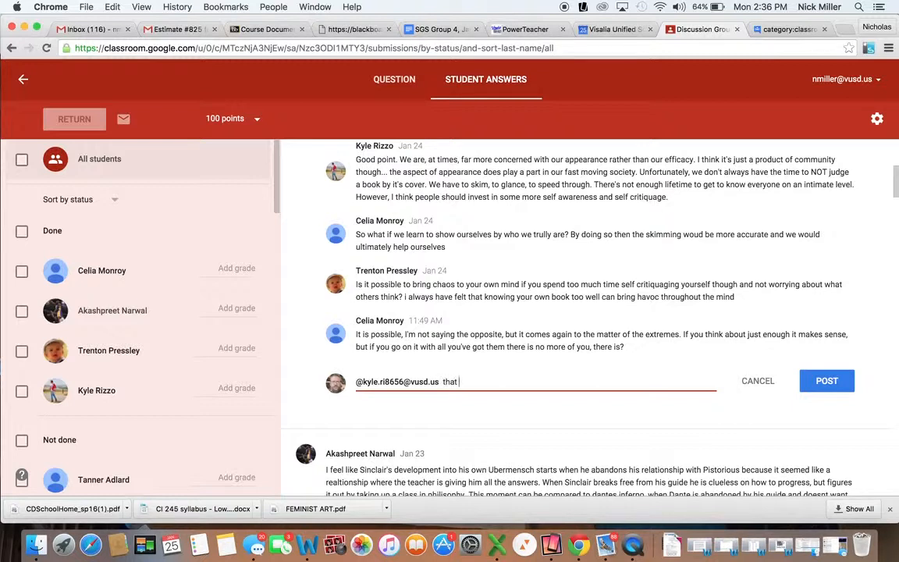
pyautogui.write('that they have had someone reply to')
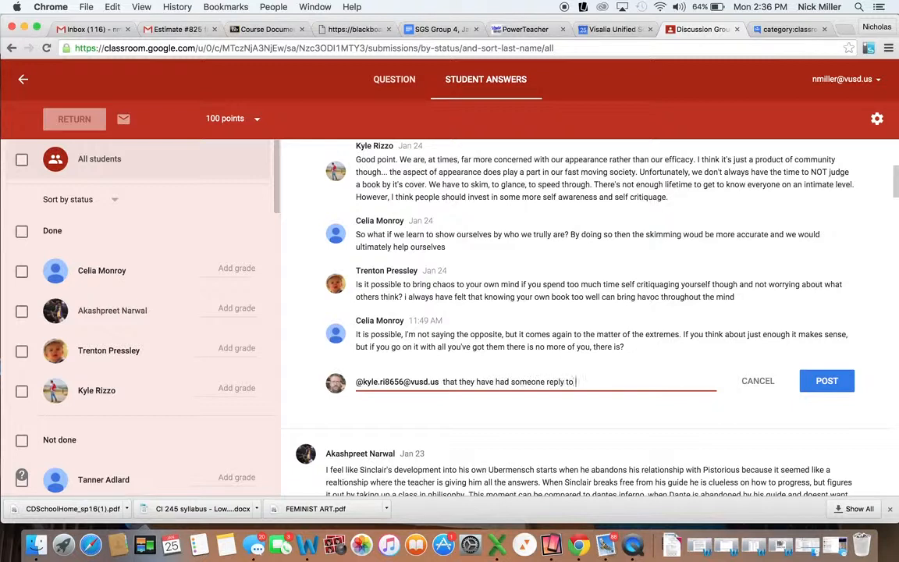
pyautogui.write(' their post.')
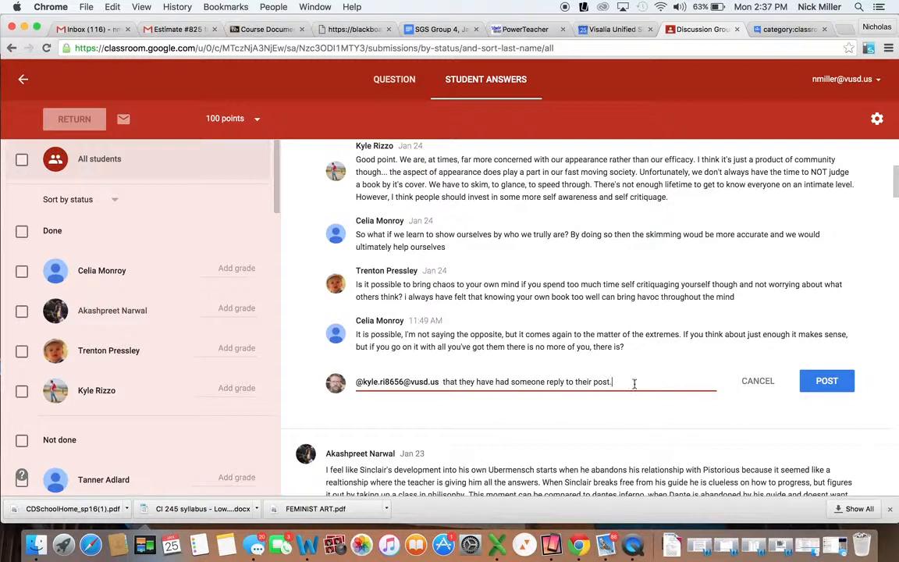
pyautogui.click(614, 381)
pyautogui.click(757, 381)
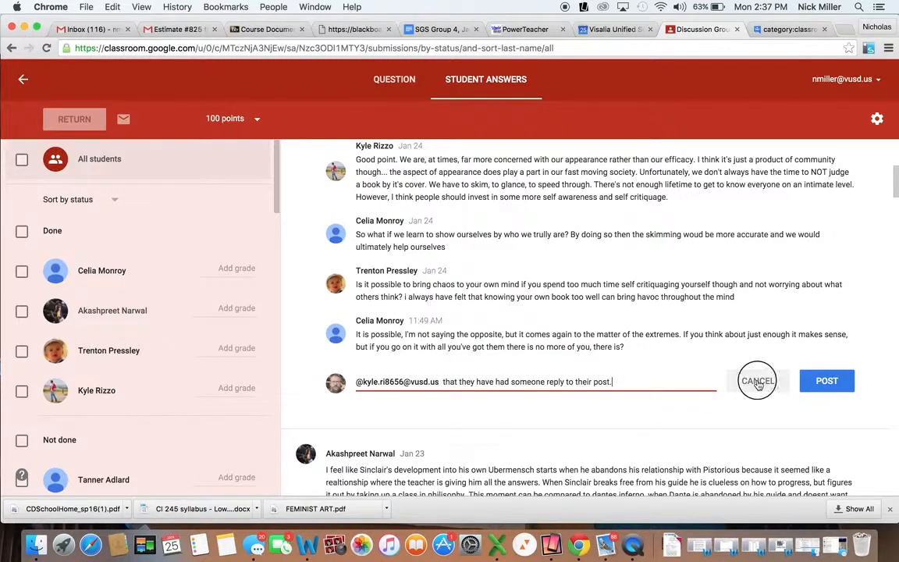
# - Give the last student in the Done group a grade of 10
pyautogui.scroll(-3, 635, 354)
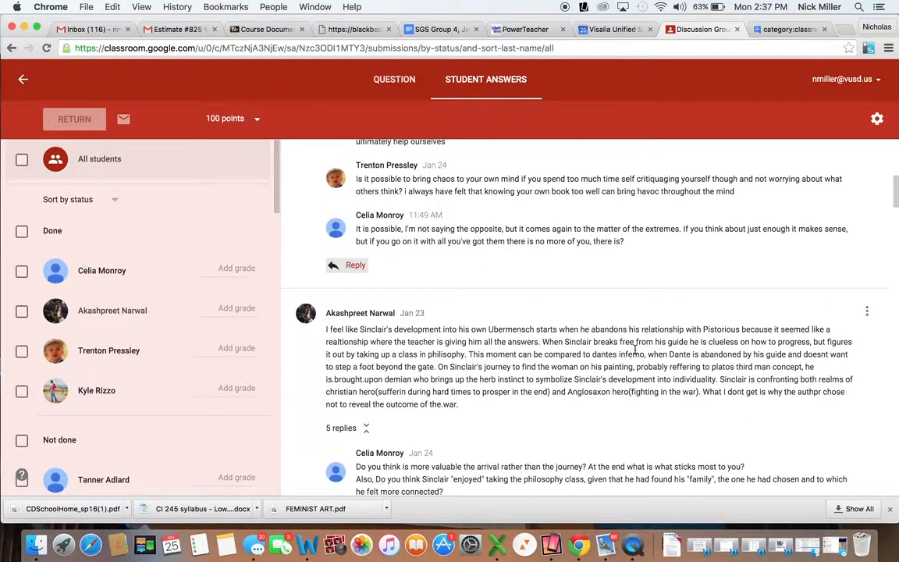
pyautogui.click(21, 272)
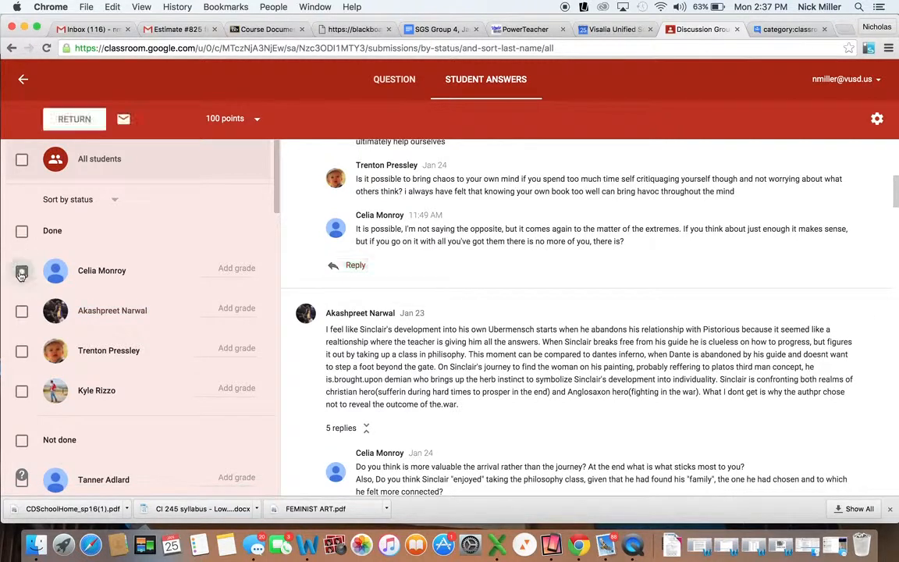
pyautogui.click(225, 268)
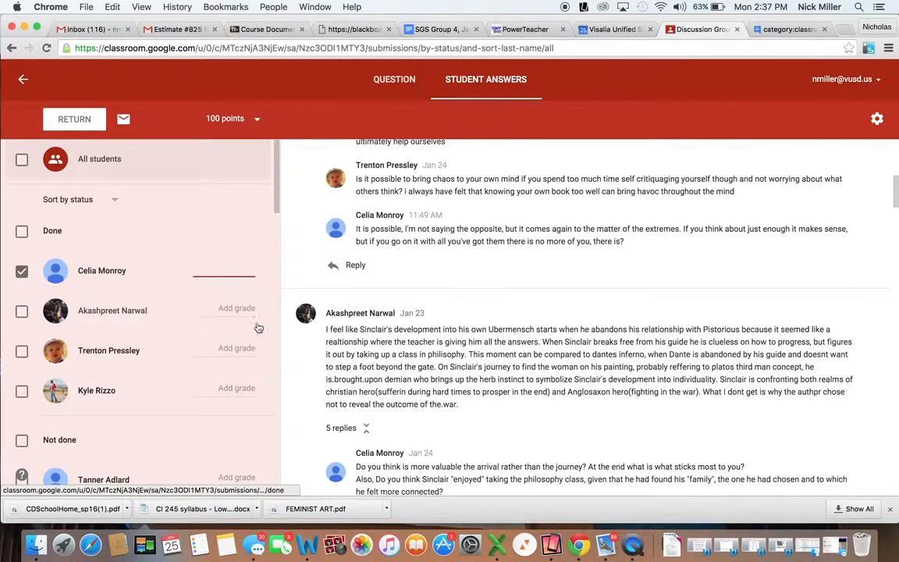
pyautogui.click(222, 387)
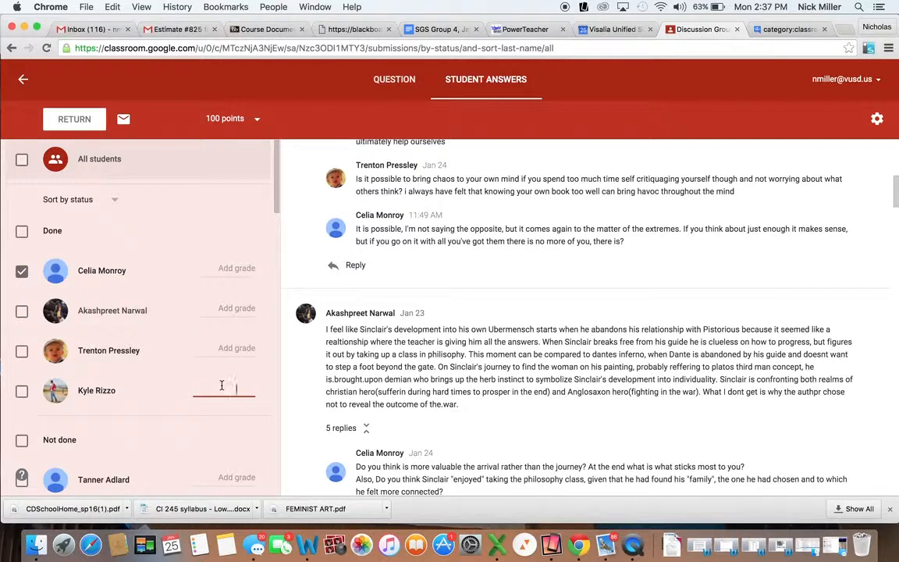
pyautogui.write('10/100')
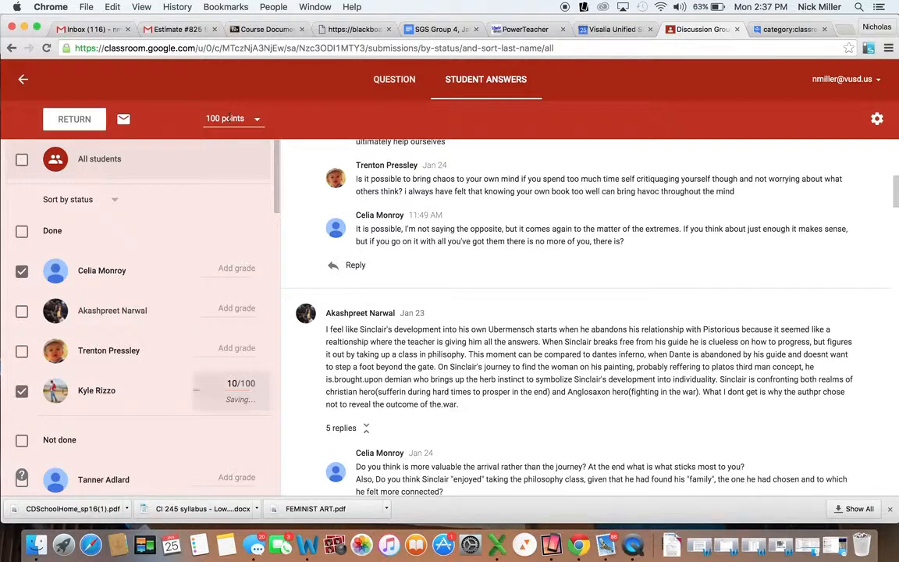
# - Set the question's total point value to 10 and confirm the update
pyautogui.click(231, 118)
pyautogui.click(206, 116)
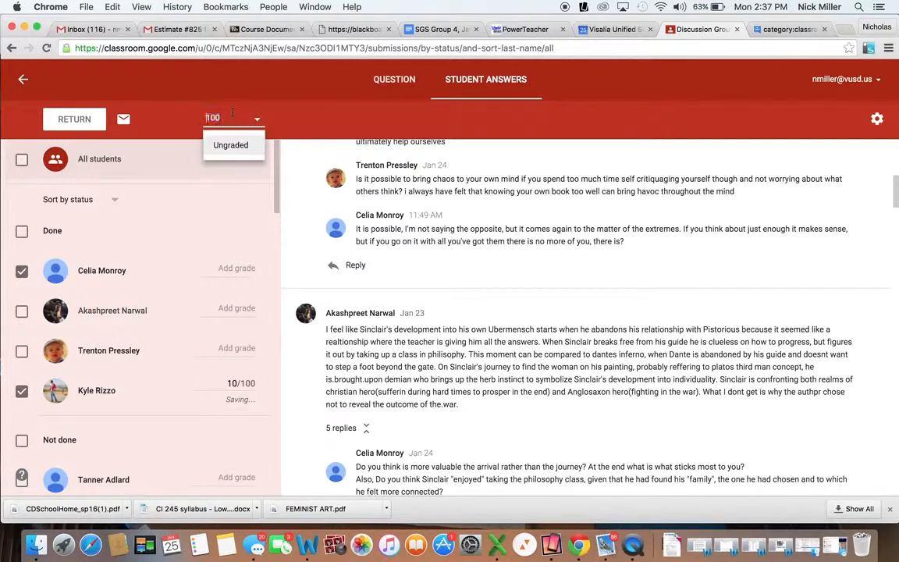
pyautogui.press('Right')
pyautogui.press('Right')
pyautogui.press('Right')
pyautogui.press('BackSpace')
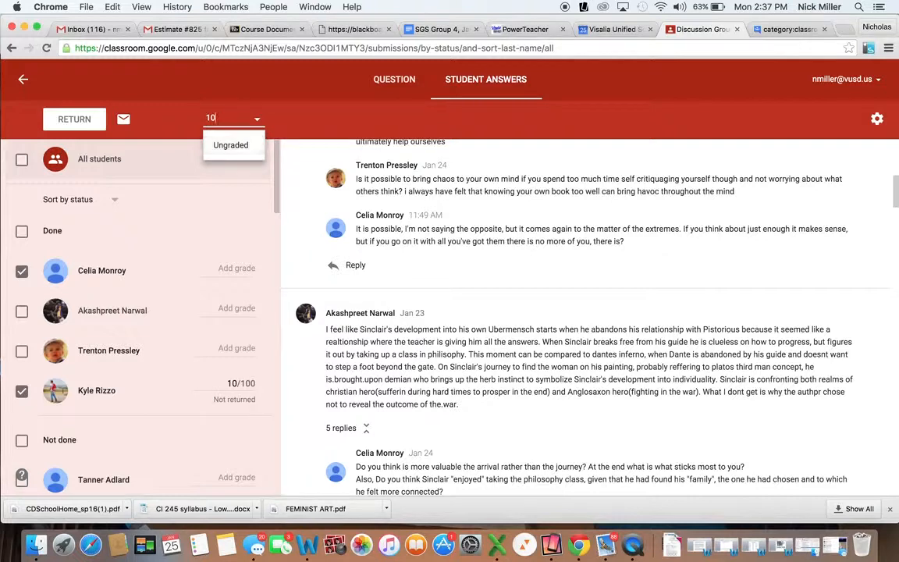
pyautogui.click(221, 182)
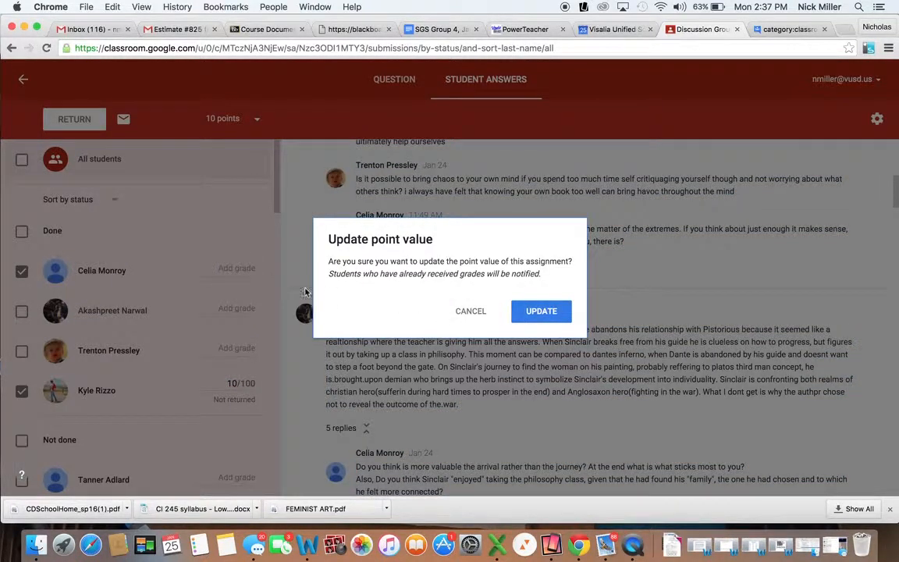
pyautogui.click(540, 314)
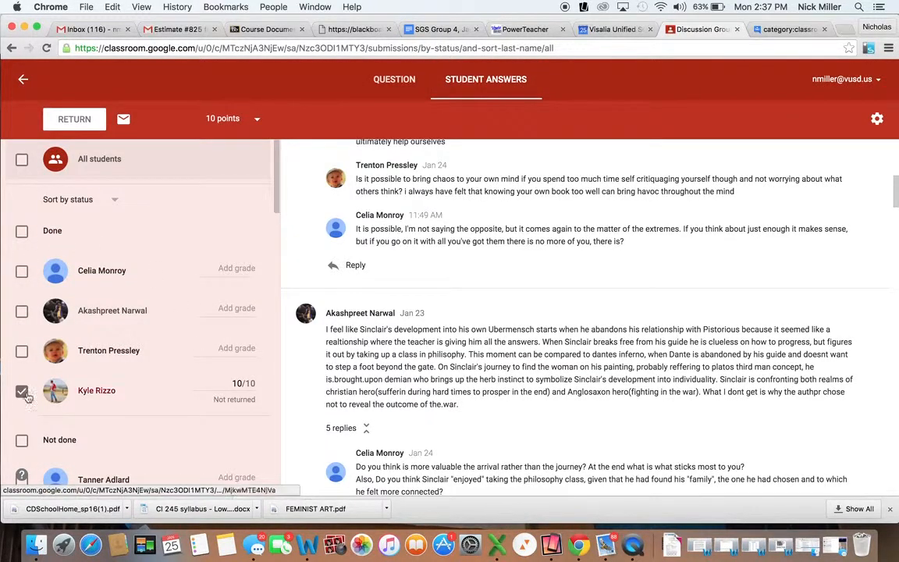
# - Start an email to only the student who was graded, with the subject "Hey"
pyautogui.click(123, 118)
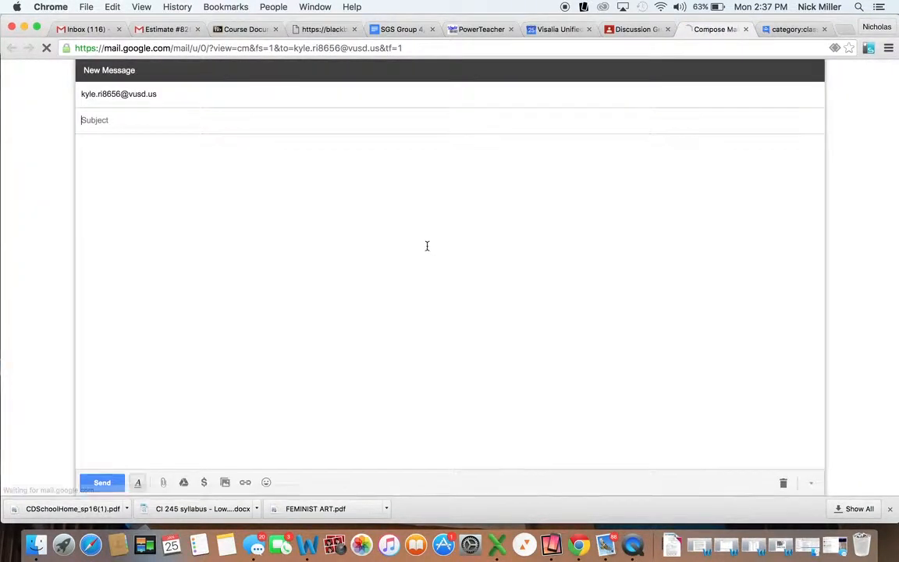
pyautogui.write('H')
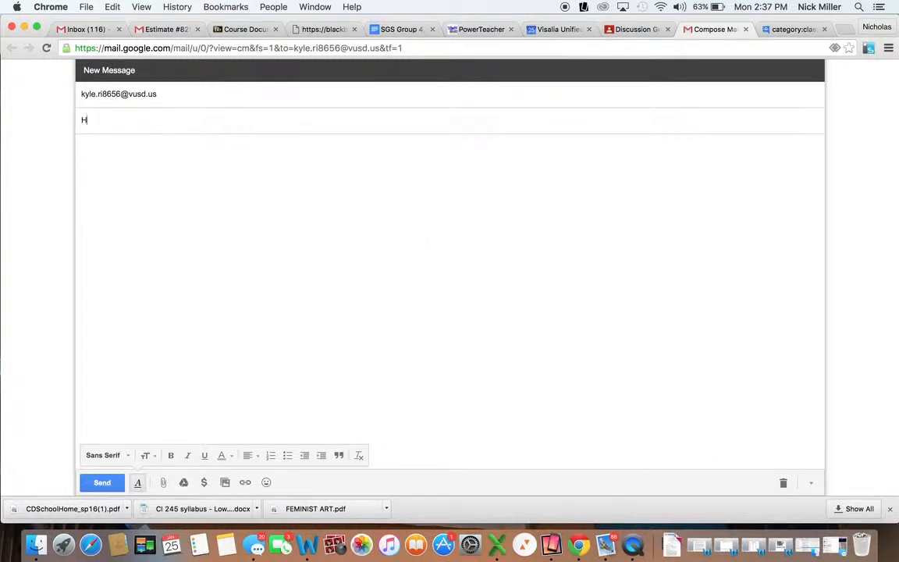
pyautogui.write('ey')
# - Send the email with a greeting, "I have used you as an example for others because you do such a great job with these discussions." and a signature
pyautogui.click(214, 218)
pyautogui.write('Kyle, I have u')
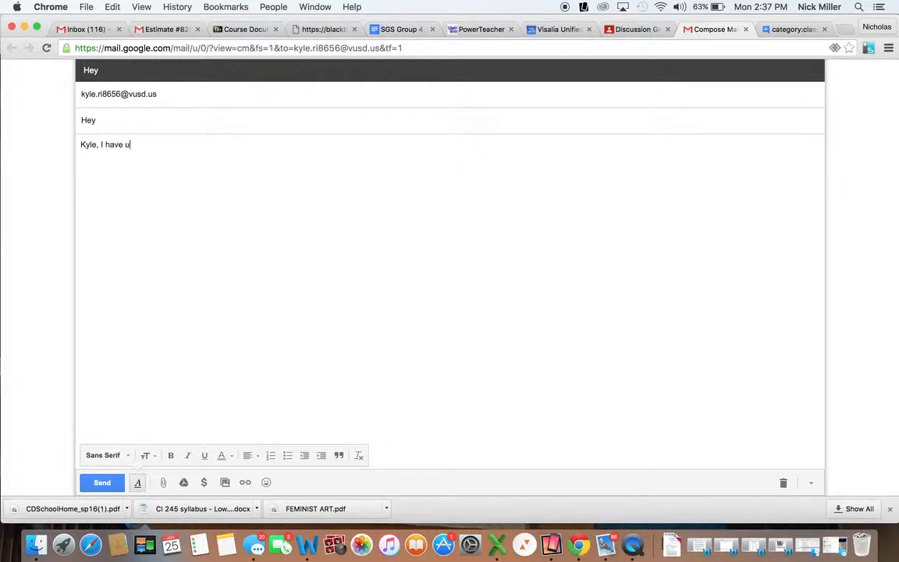
pyautogui.write('sed you as an example for other')
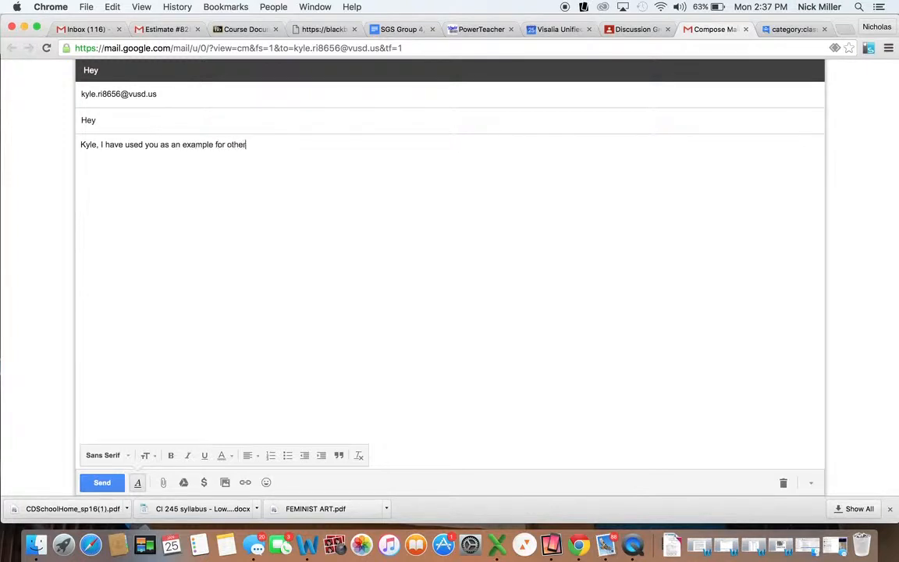
pyautogui.write('s becasue')
pyautogui.press('BackSpace')
pyautogui.press('BackSpace')
pyautogui.press('BackSpace')
pyautogui.write('use you do such a great job wit')
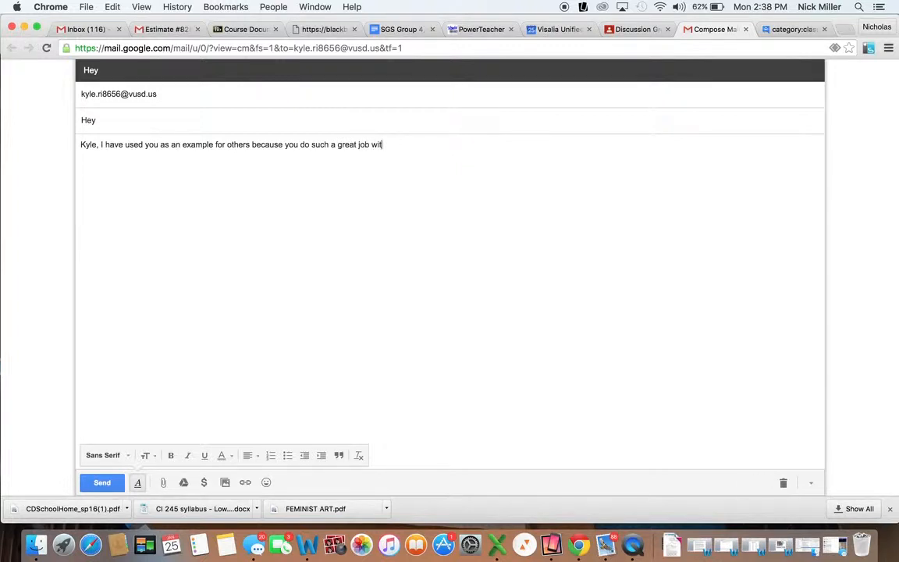
pyautogui.write('h these discussions.')
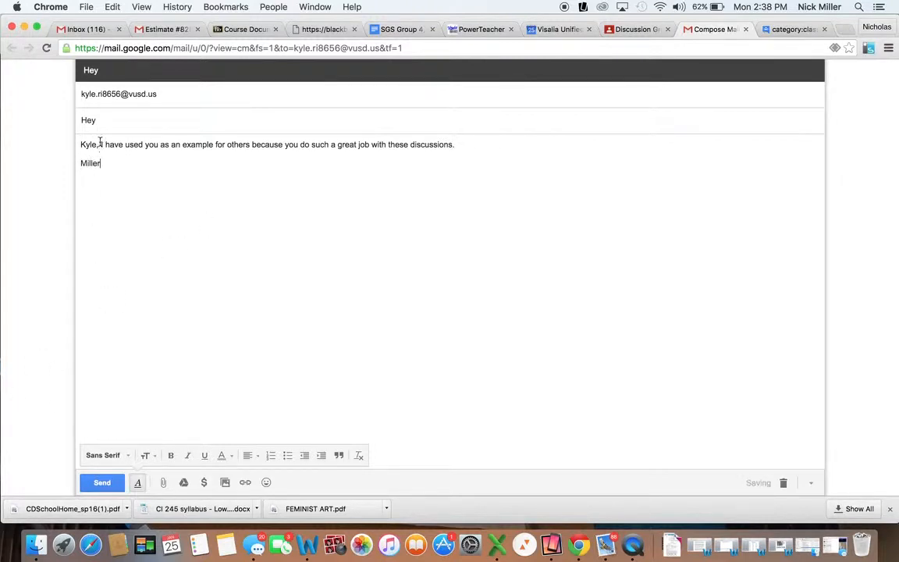
pyautogui.press('Return')
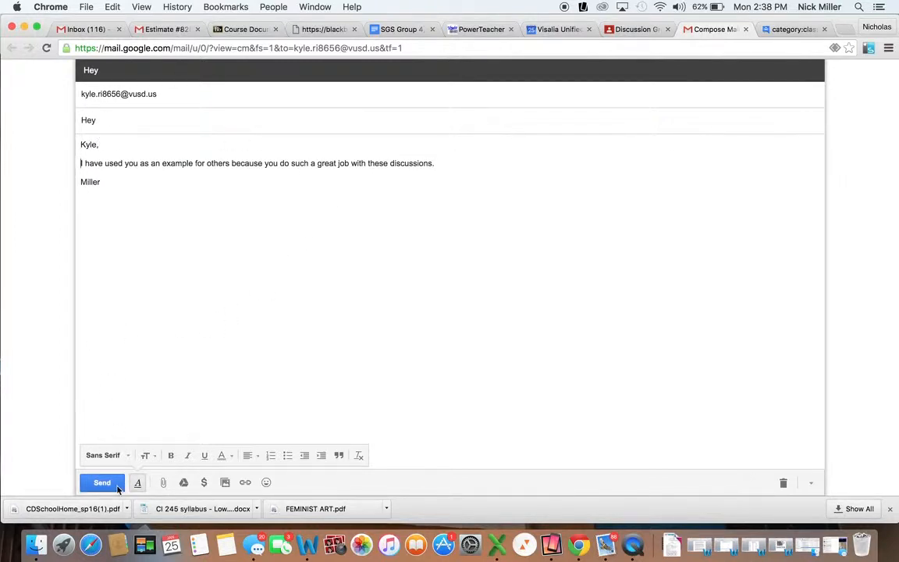
pyautogui.click(117, 484)
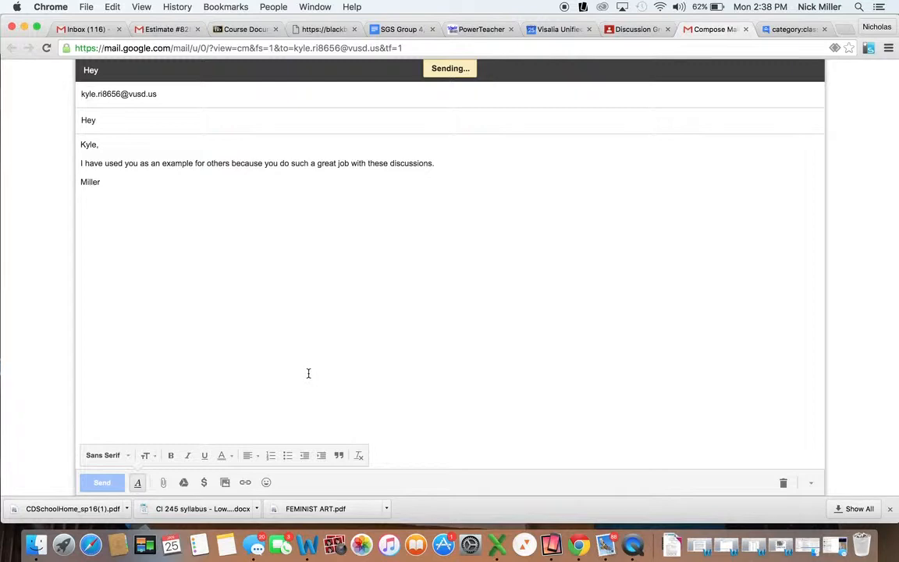
# - Switch back to the Discussion Group #7 student answers in Google Classroom and look over the replies
pyautogui.click(636, 29)
pyautogui.scroll(4, 473, 306)
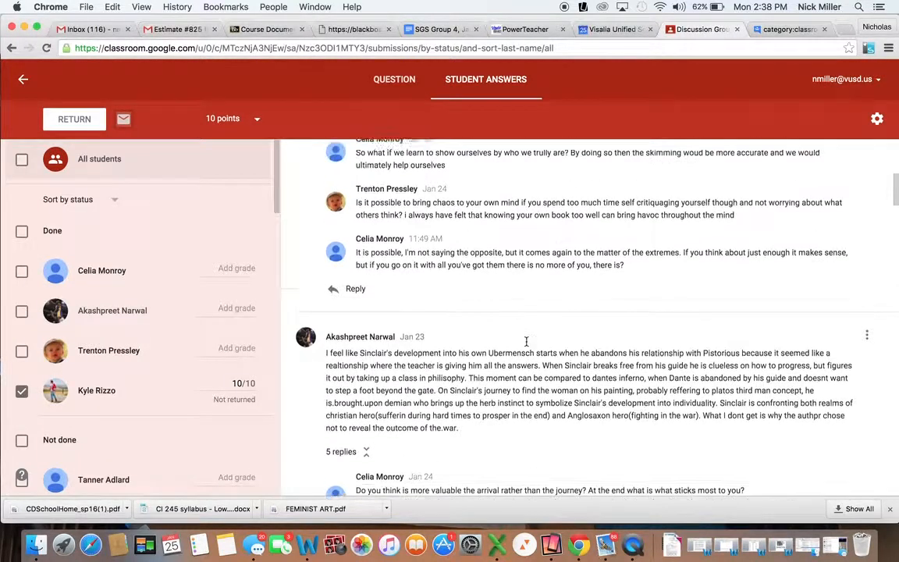
# - Read through the group's answers and reply threads, from the first answer to the replies under the graded student's Jan 22 answer
pyautogui.scroll(3, 527, 345)
pyautogui.scroll(-10, 526, 344)
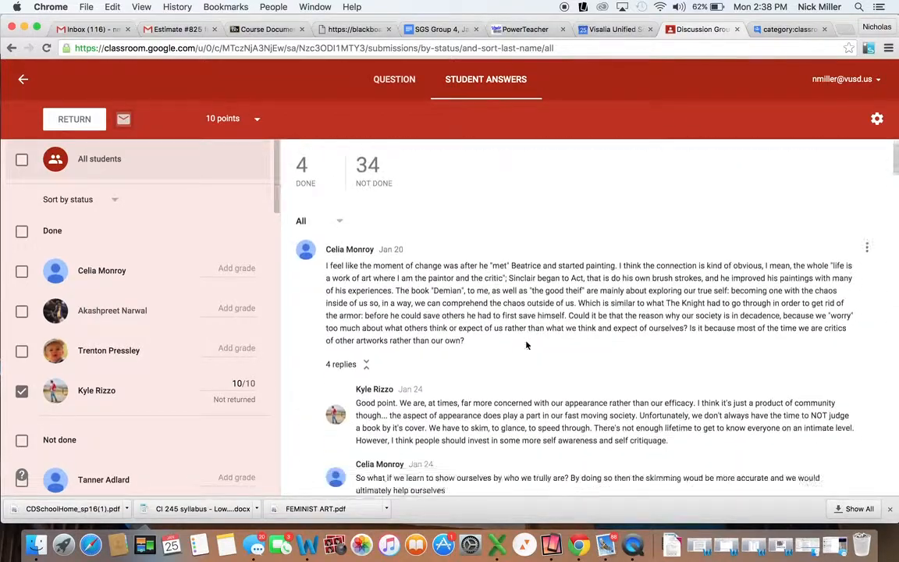
pyautogui.scroll(-2, 527, 345)
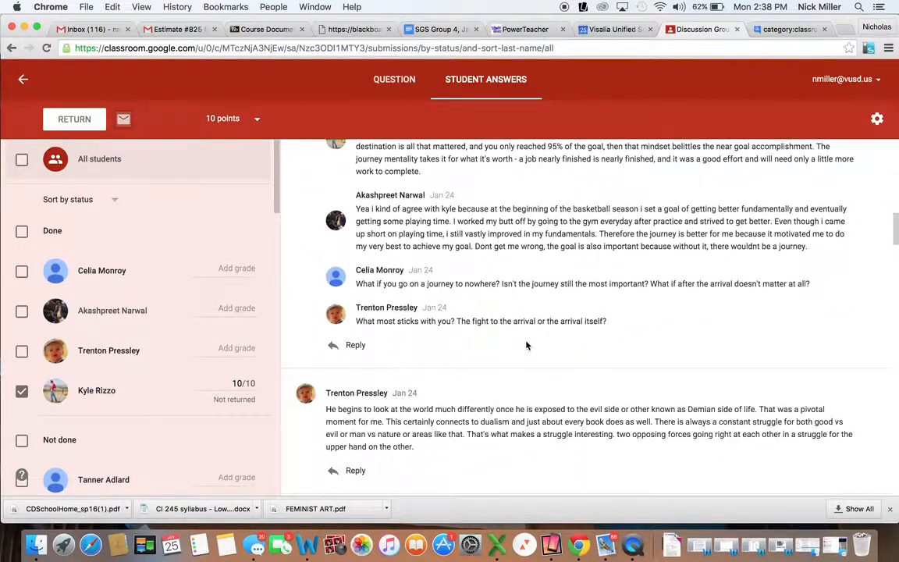
pyautogui.scroll(5, 527, 345)
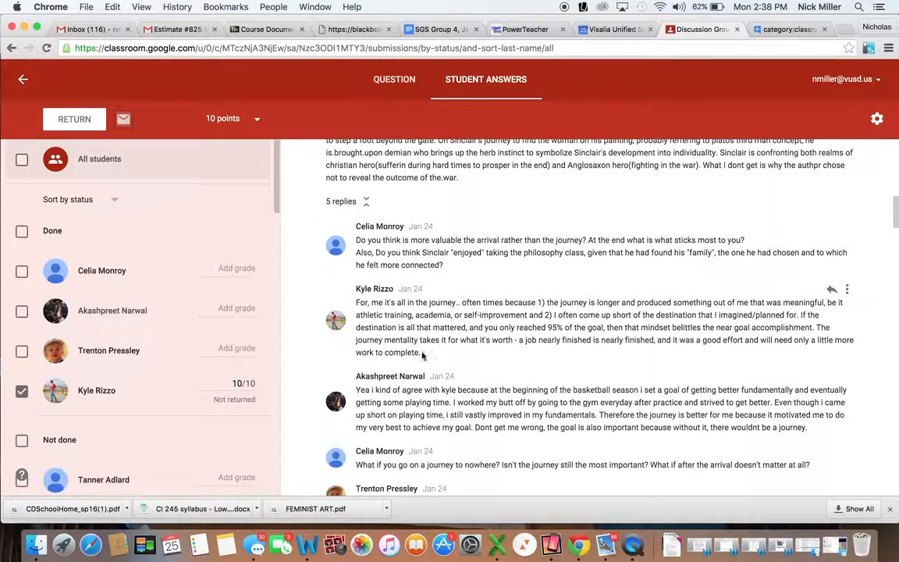
pyautogui.scroll(-5, 437, 357)
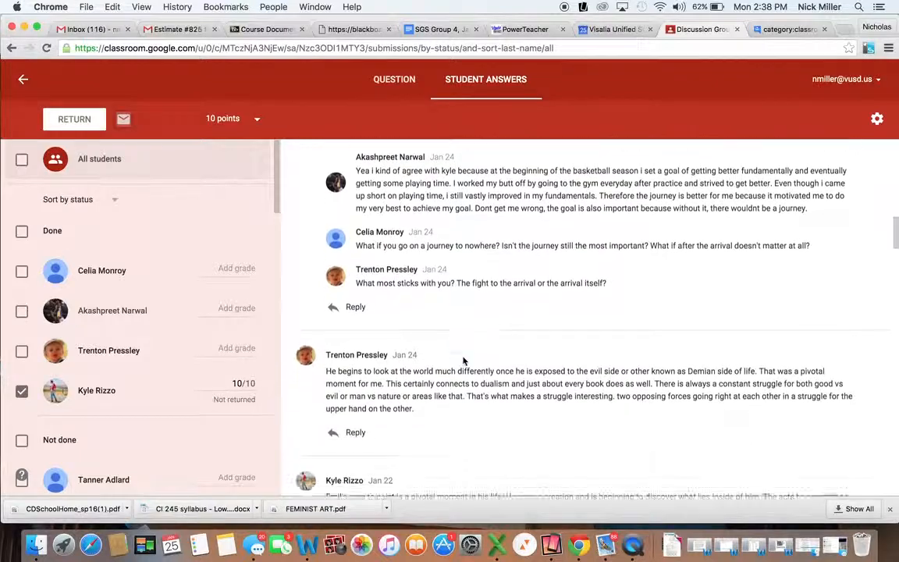
pyautogui.scroll(-6, 464, 361)
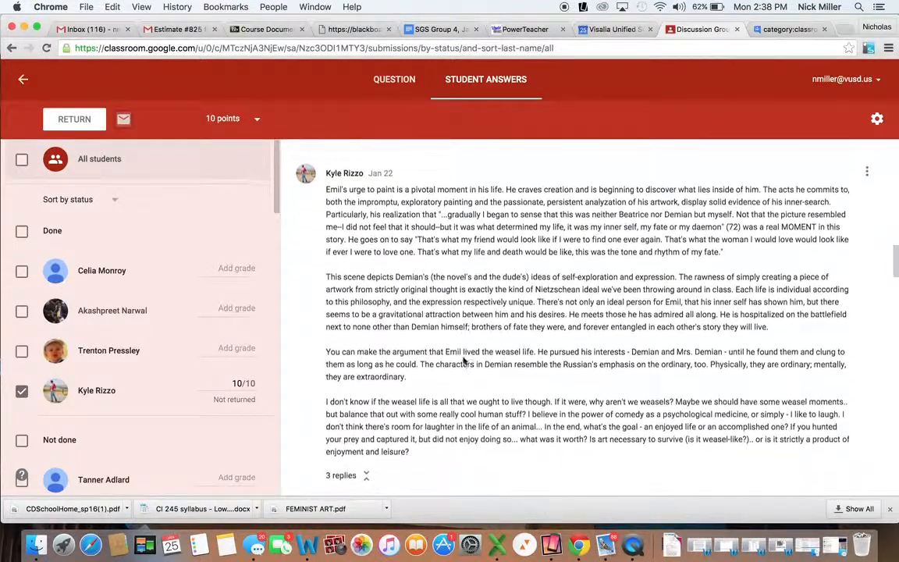
pyautogui.scroll(-6, 463, 360)
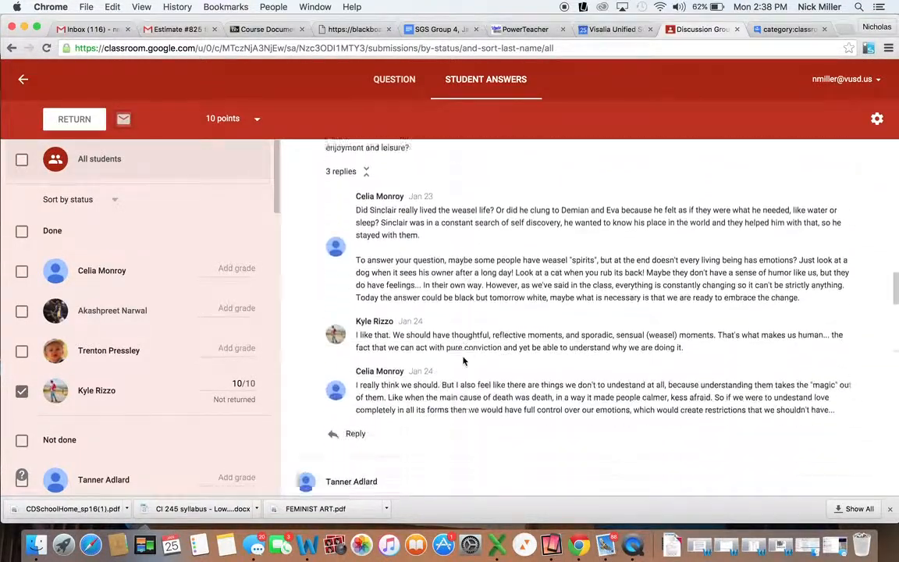
pyautogui.scroll(-2, 463, 360)
pyautogui.scroll(8, 464, 361)
pyautogui.scroll(-1, 463, 360)
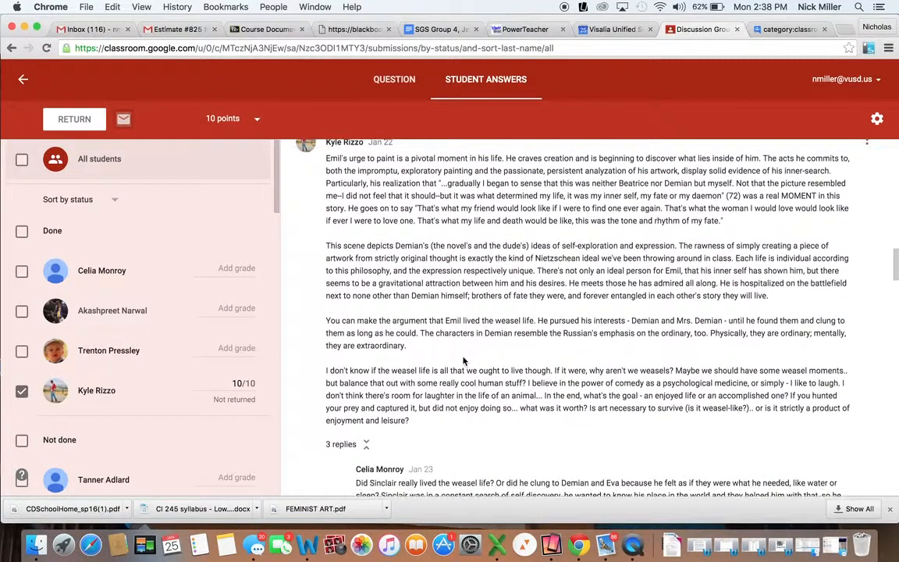
pyautogui.scroll(2, 463, 361)
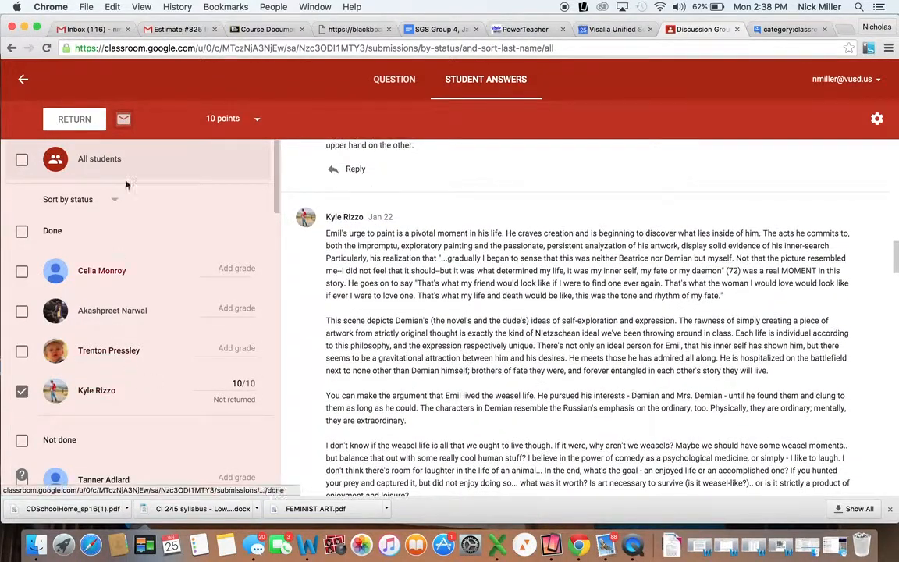
# - Open the confirmation for returning the graded student's work with a private comment, and cancel it
pyautogui.click(85, 123)
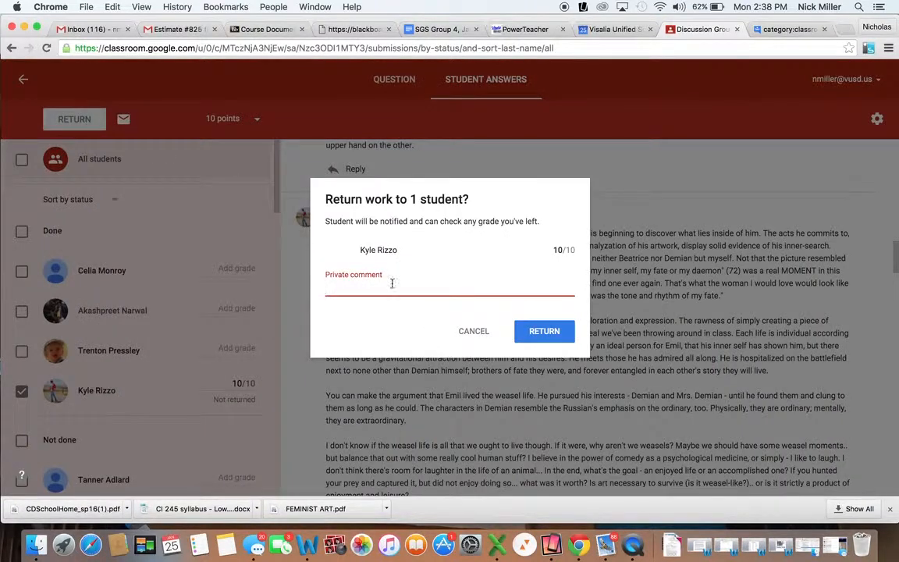
pyautogui.click(465, 330)
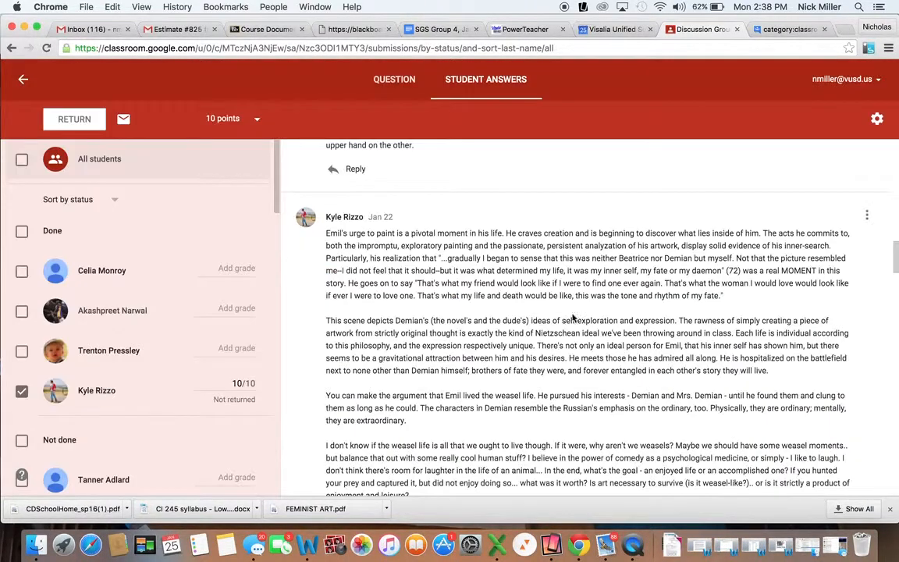
pyautogui.scroll(-2, 393, 370)
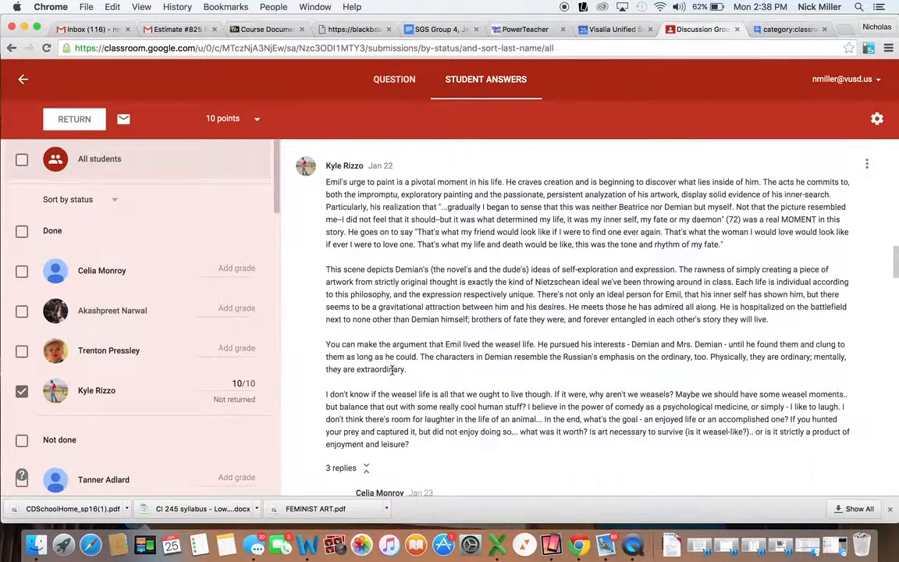
pyautogui.scroll(5, 395, 359)
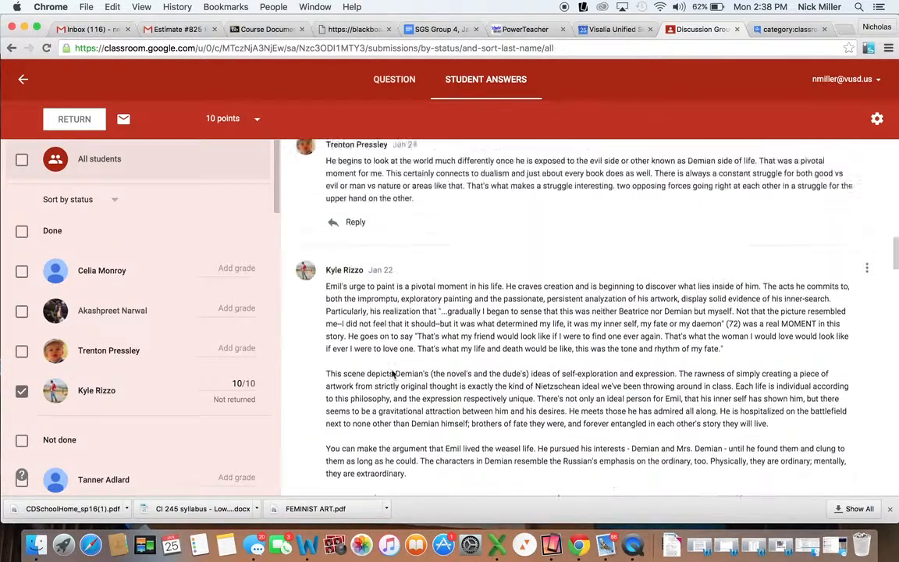
pyautogui.scroll(-4, 624, 321)
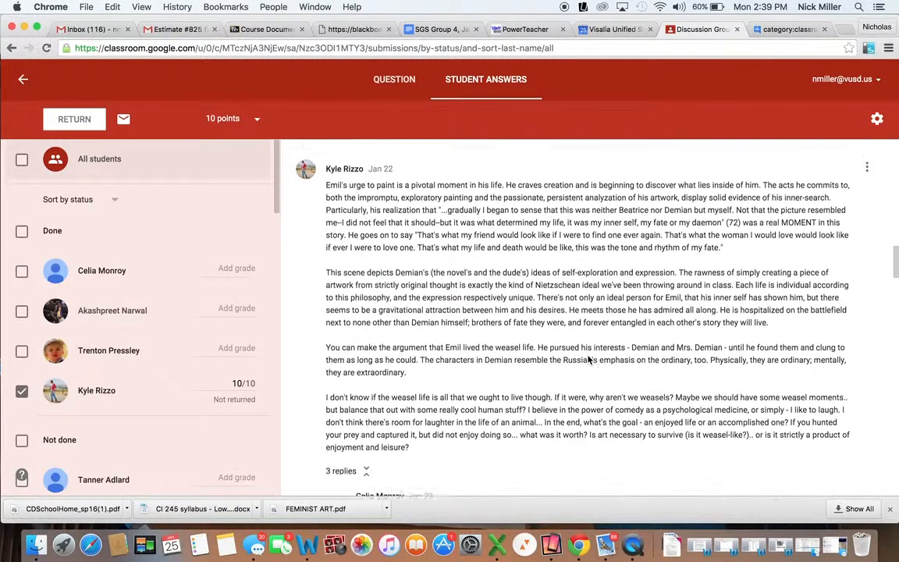
pyautogui.scroll(-1, 588, 359)
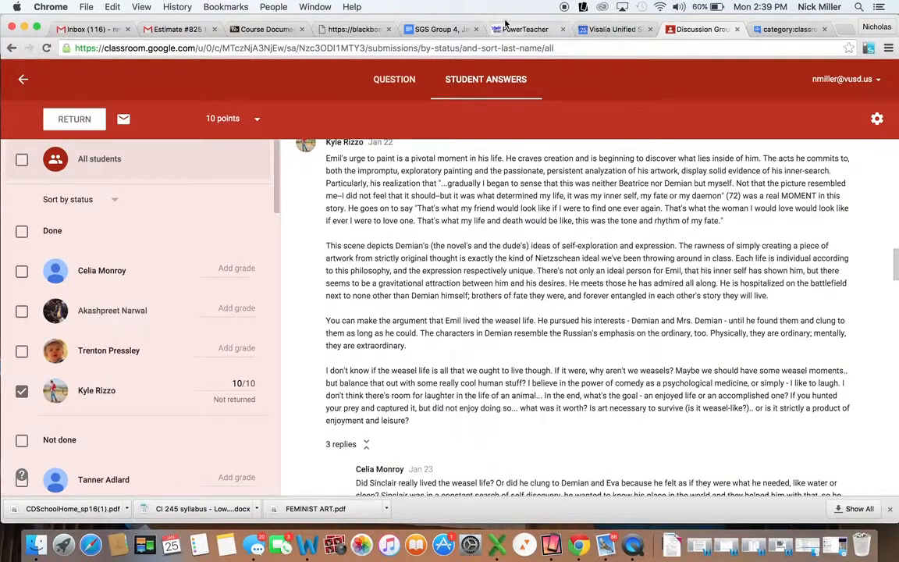